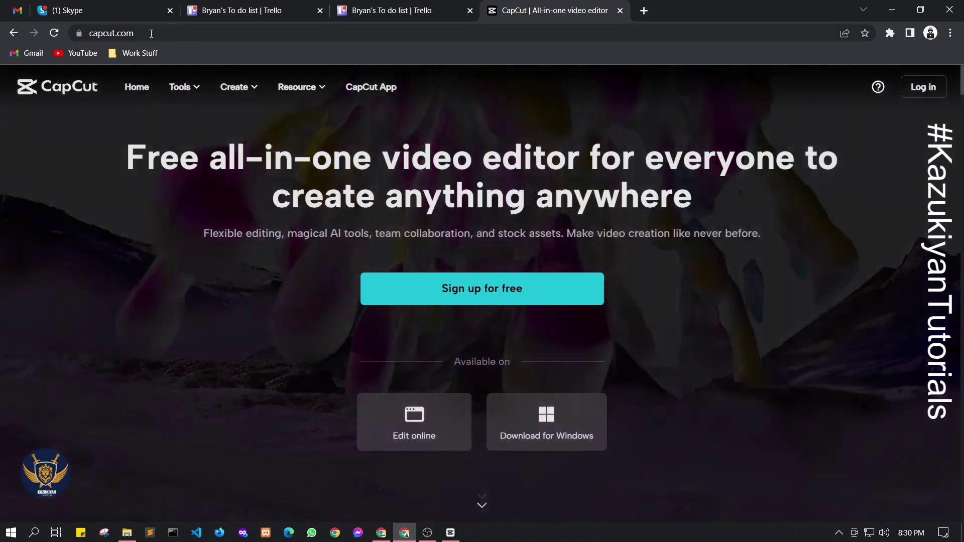
- Check the CapCut site address, move the CapCut desktop window left, and return to the browser
{"action": "left_click", "coordinate": [186, 34]}
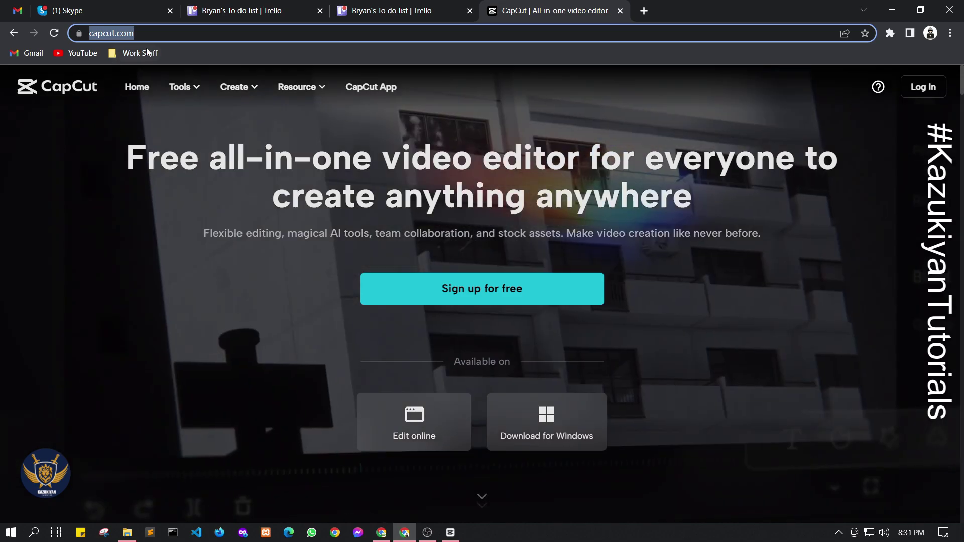
{"action": "left_click", "coordinate": [149, 34]}
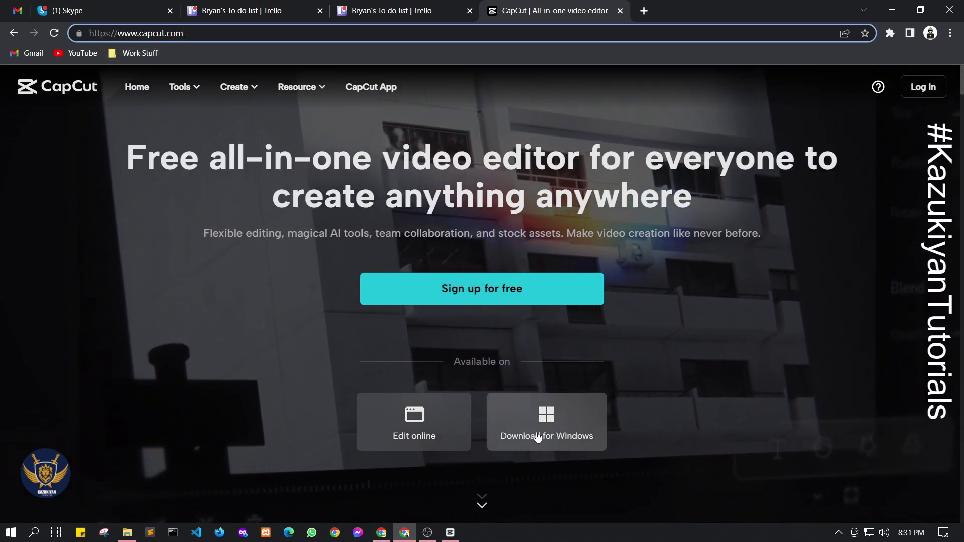
{"action": "scroll", "coordinate": [605, 391], "scroll_direction": "down", "scroll_amount": 3}
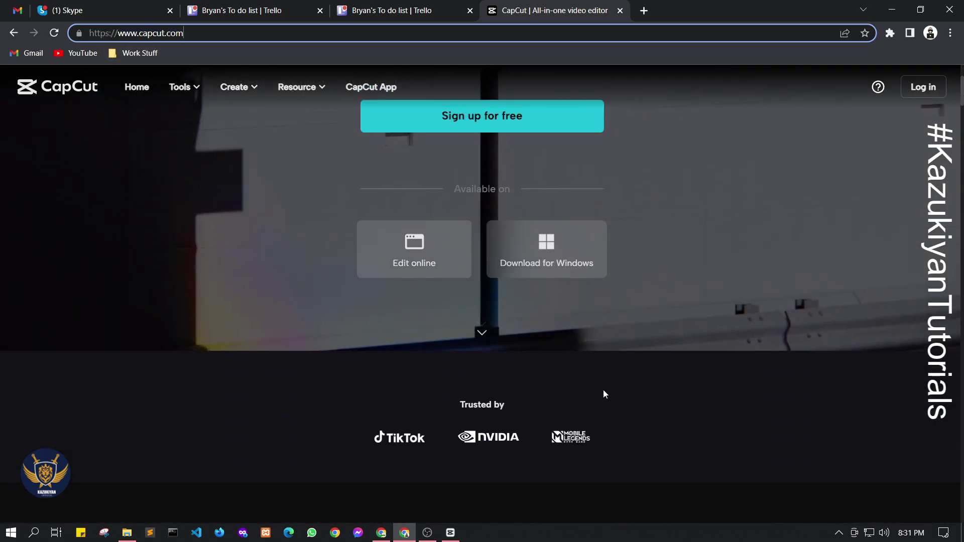
{"action": "scroll", "coordinate": [597, 416], "scroll_direction": "up", "scroll_amount": 3}
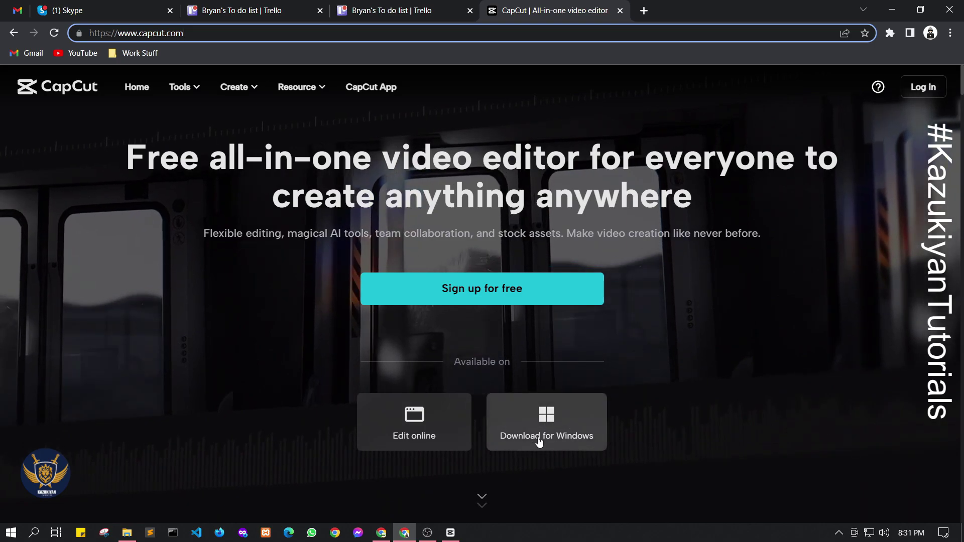
{"action": "left_click", "coordinate": [451, 533]}
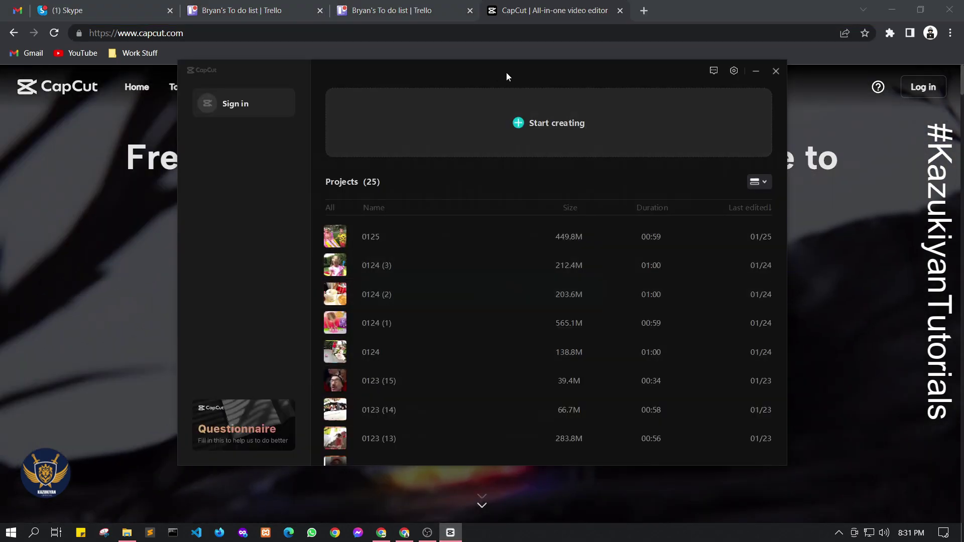
{"action": "left_click_drag", "start_coordinate": [507, 71], "coordinate": [496, 89]}
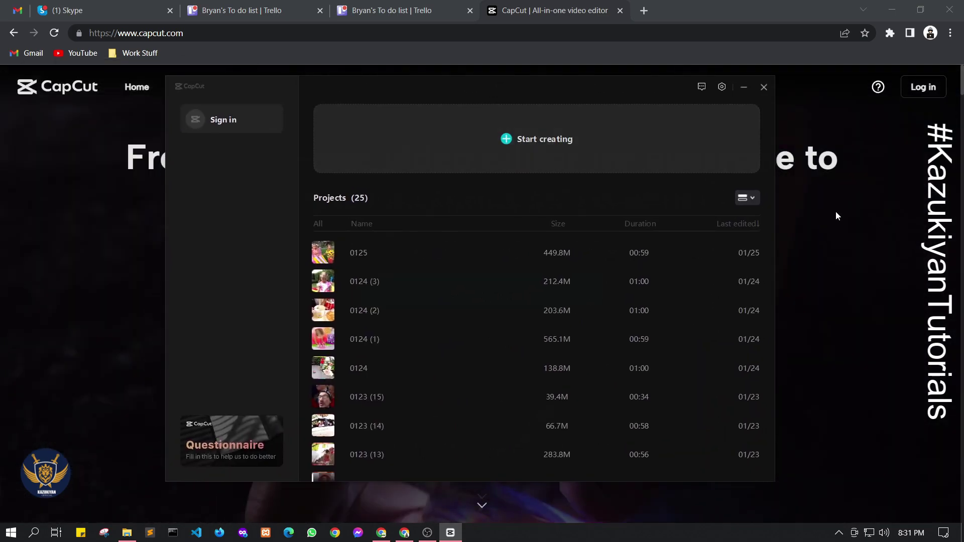
{"action": "left_click", "coordinate": [836, 216]}
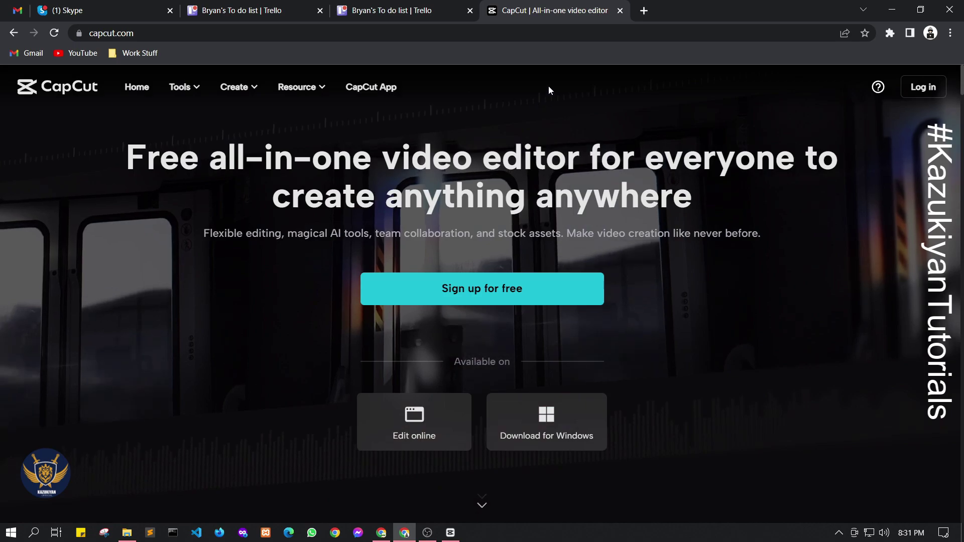
- Load capcut.com in a fresh tab, close the old tab, and sign up with the Google account
{"action": "left_click", "coordinate": [644, 11]}
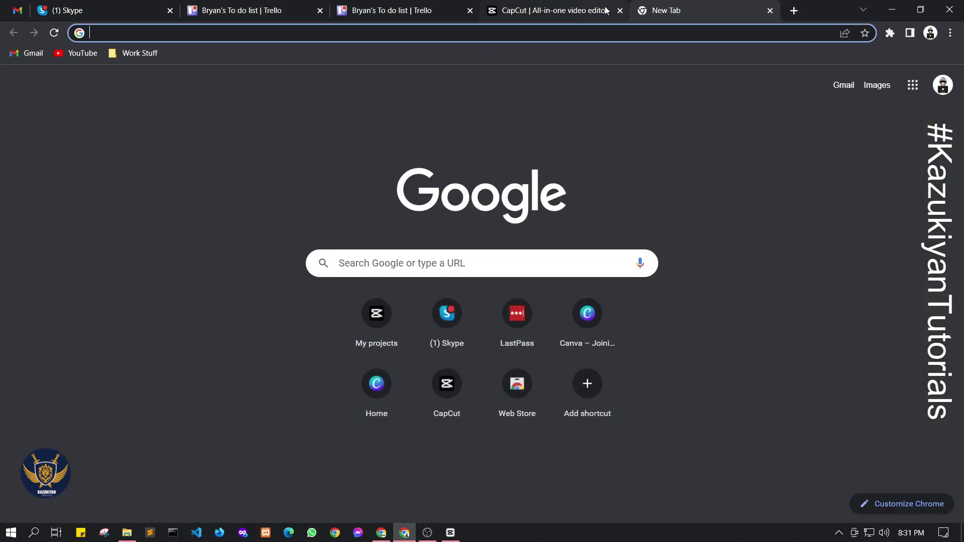
{"action": "mouse_move", "coordinate": [607, 10]}
{"action": "type", "text": "capc"}
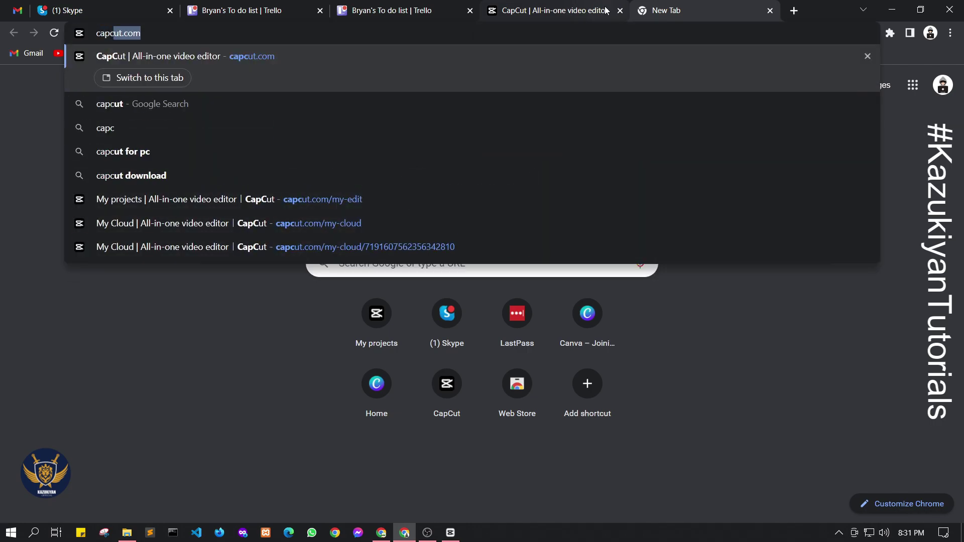
{"action": "key", "text": "Return"}
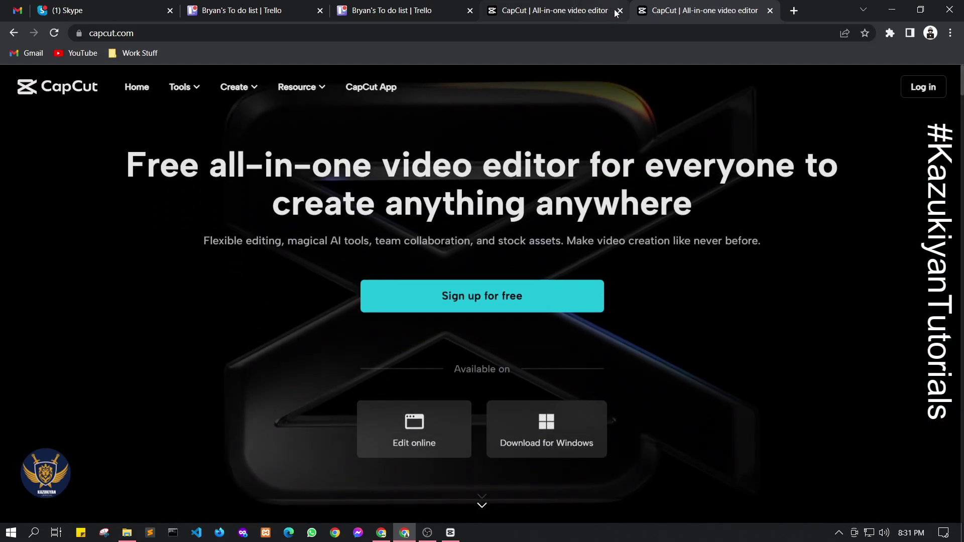
{"action": "left_click", "coordinate": [619, 11]}
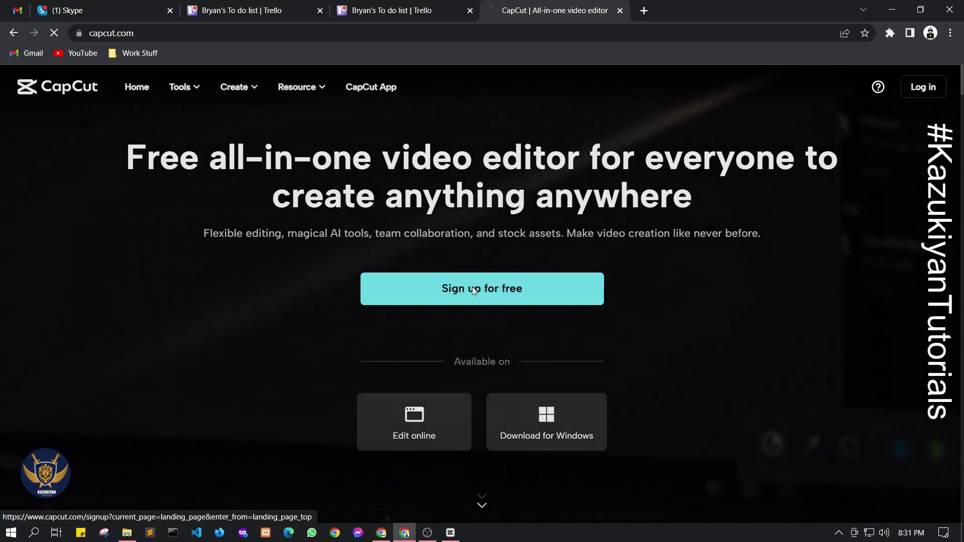
{"action": "left_click", "coordinate": [472, 288]}
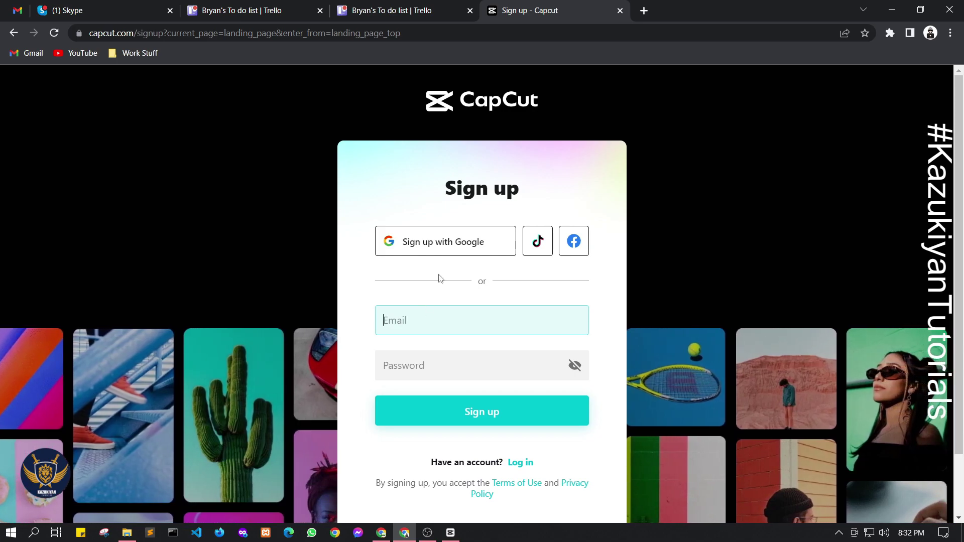
{"action": "left_click", "coordinate": [448, 254]}
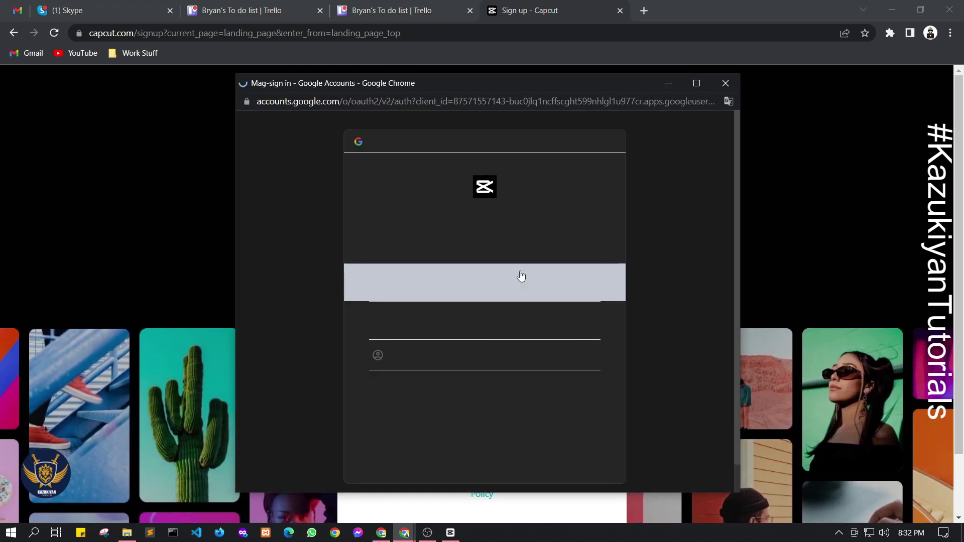
{"action": "left_click", "coordinate": [457, 278]}
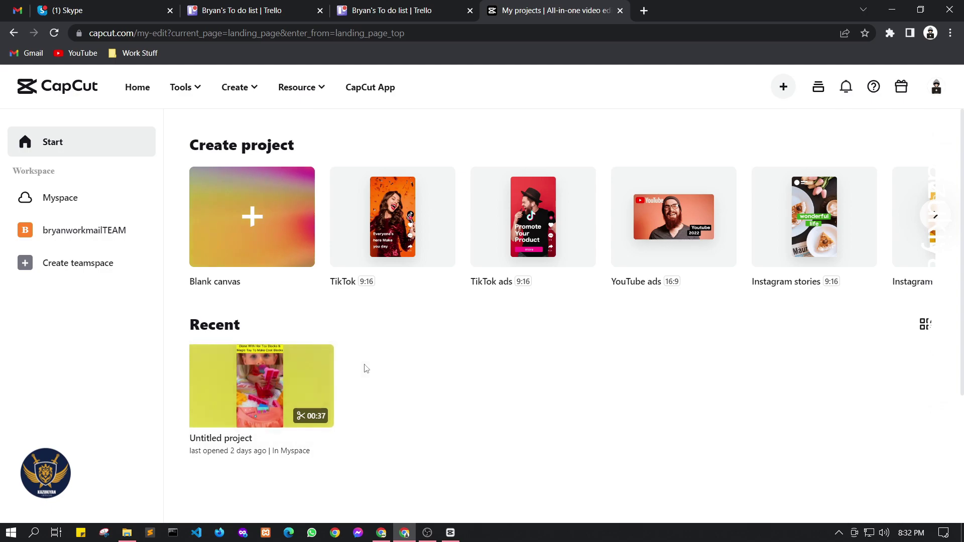
- Start and discard a blank 9:16 TikTok project, then edit the recent 00:37 Untitled project
{"action": "left_click", "coordinate": [370, 245]}
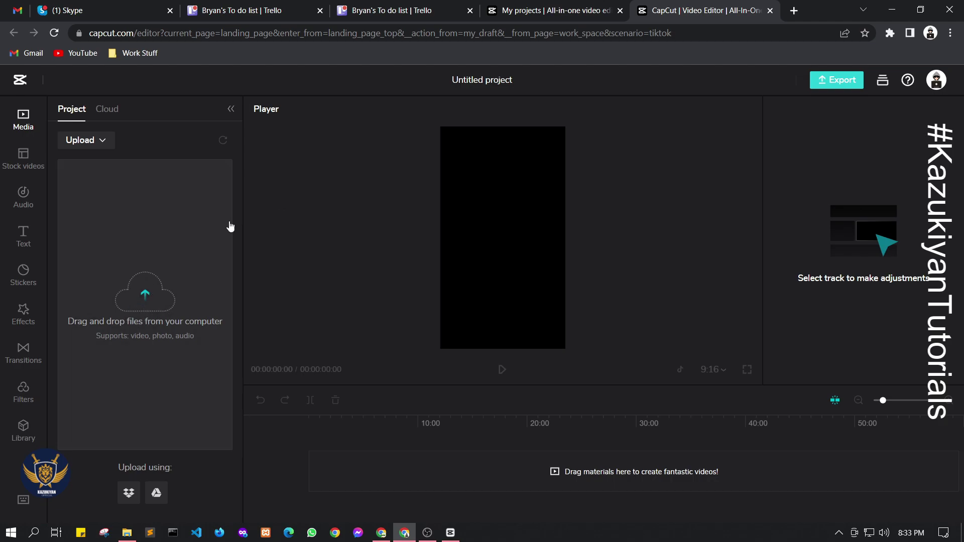
{"action": "left_click", "coordinate": [769, 12]}
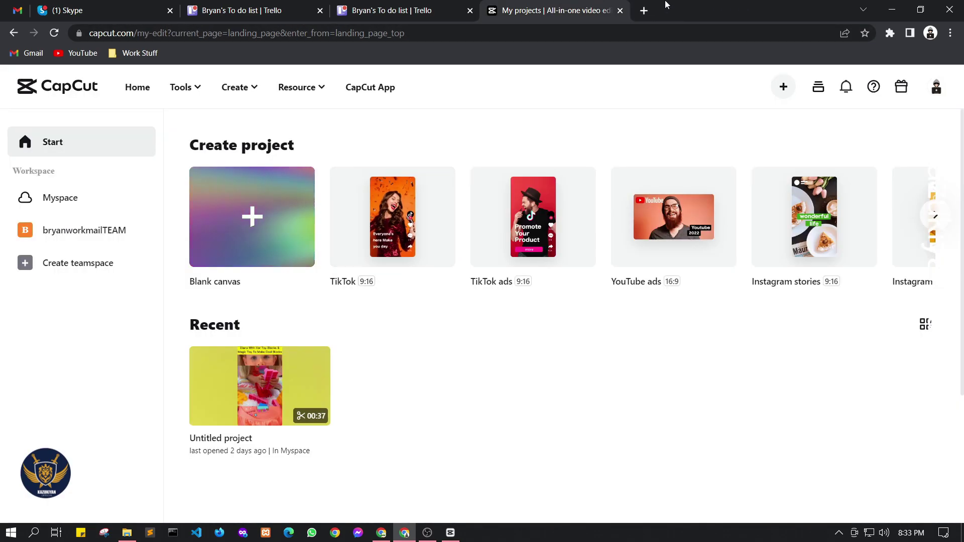
{"action": "left_click", "coordinate": [260, 387]}
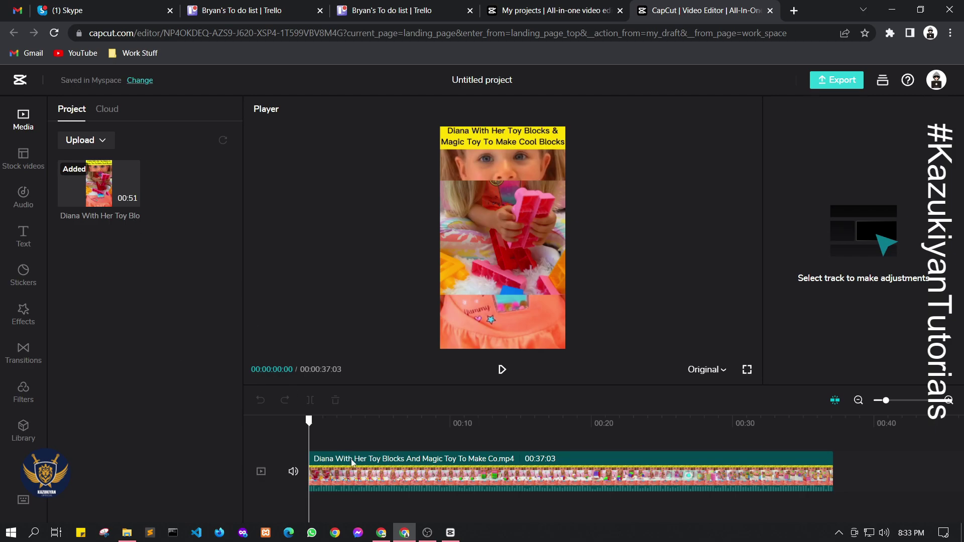
- Replace the old timeline clip with the full toy-blocks video from the media panel
{"action": "left_click", "coordinate": [357, 483]}
{"action": "key", "text": "Delete"}
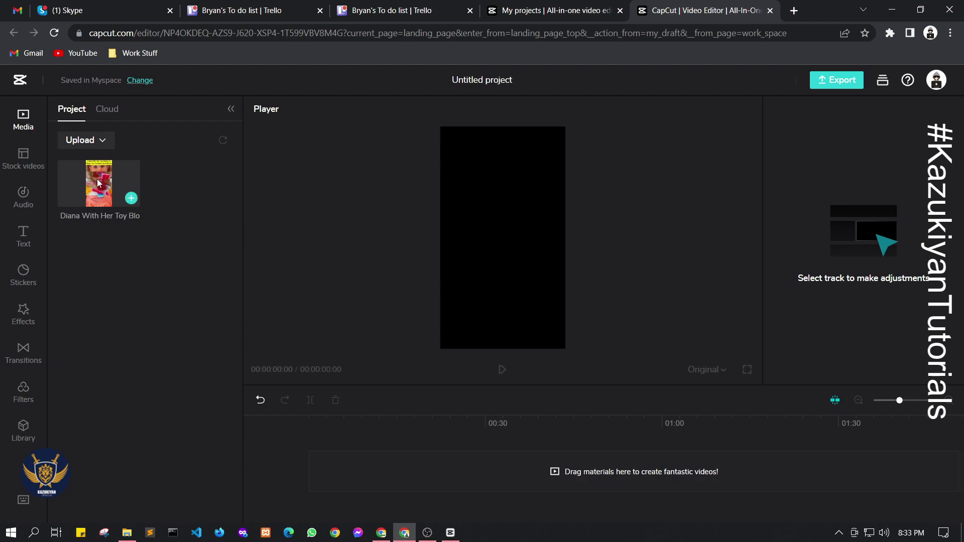
{"action": "left_click_drag", "start_coordinate": [100, 182], "coordinate": [329, 470]}
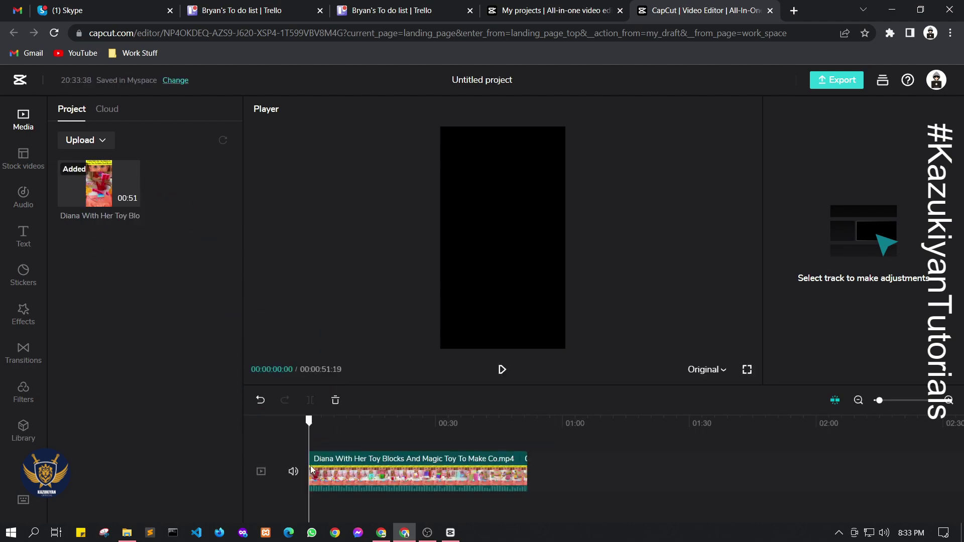
{"action": "left_click", "coordinate": [396, 479]}
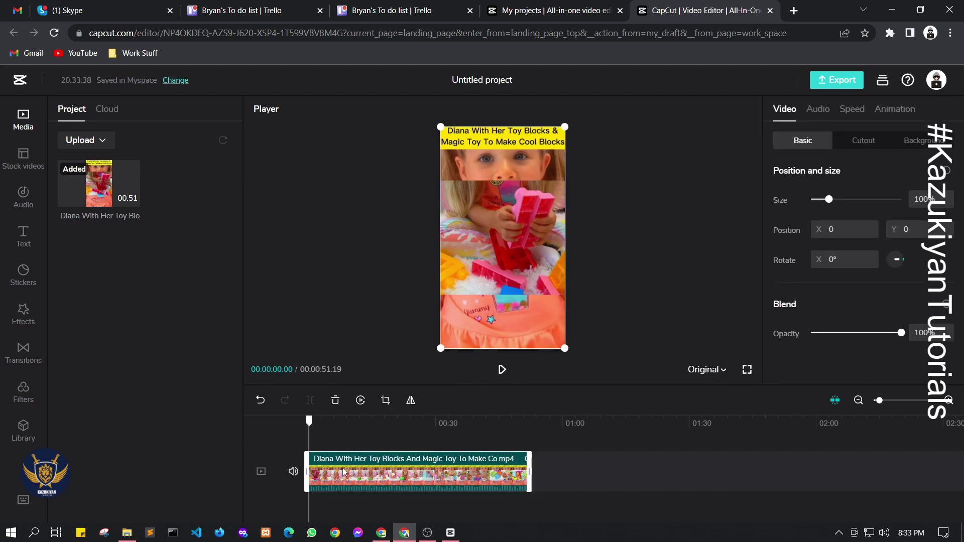
- Split the clip at about 9 s and 13 s and delete the middle piece
{"action": "left_click", "coordinate": [364, 441]}
{"action": "mouse_move", "coordinate": [360, 425]}
{"action": "left_mouse_down"}
{"action": "mouse_move", "coordinate": [303, 423]}
{"action": "mouse_move", "coordinate": [350, 425]}
{"action": "left_mouse_up"}
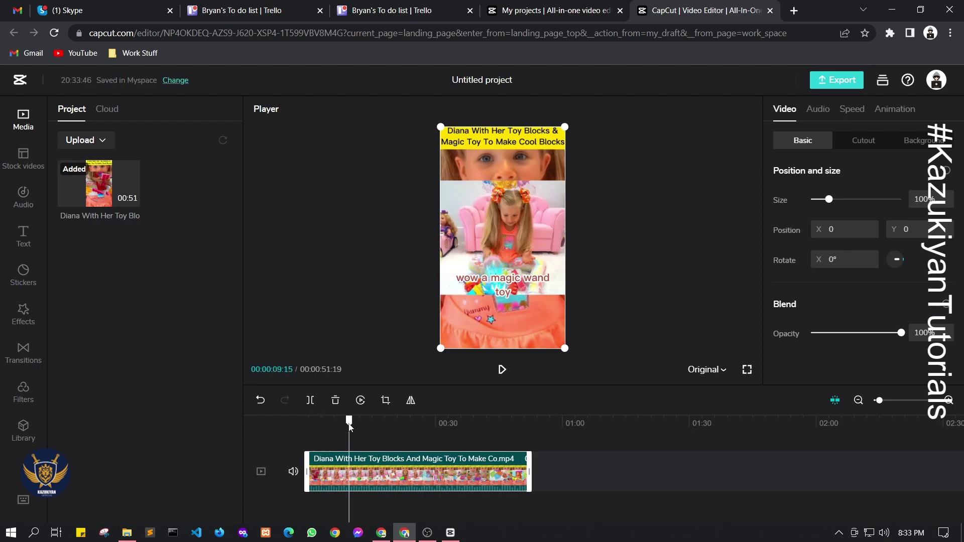
{"action": "left_click", "coordinate": [311, 406]}
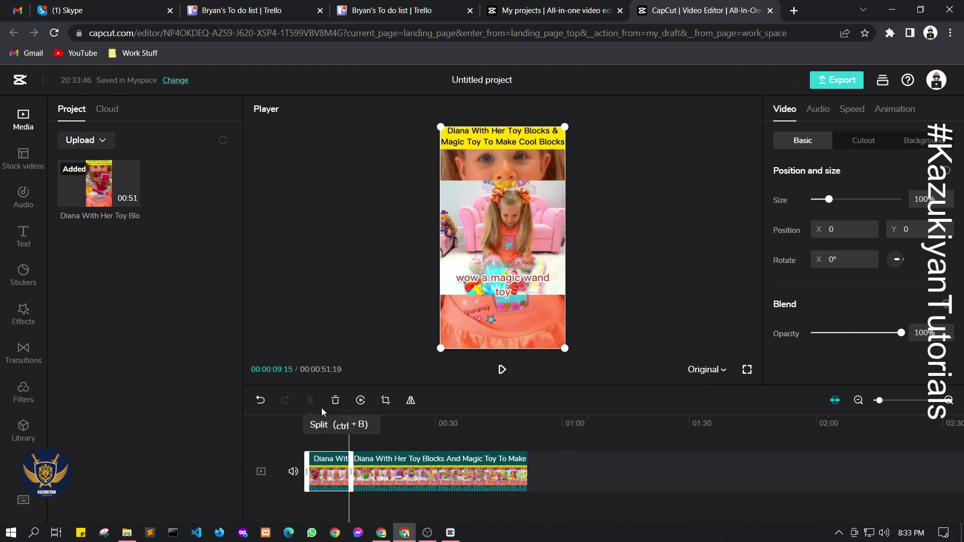
{"action": "left_click_drag", "start_coordinate": [349, 423], "coordinate": [368, 423]}
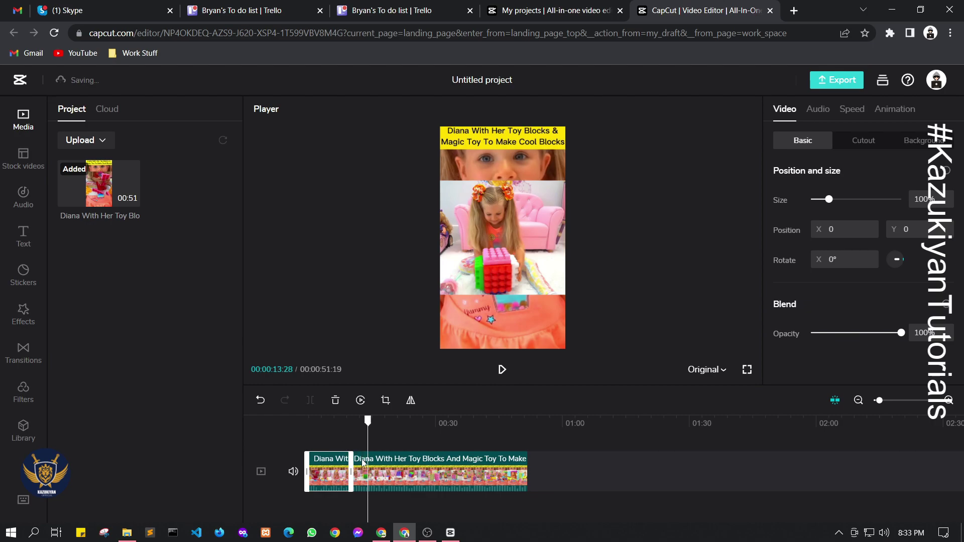
{"action": "left_click", "coordinate": [386, 470]}
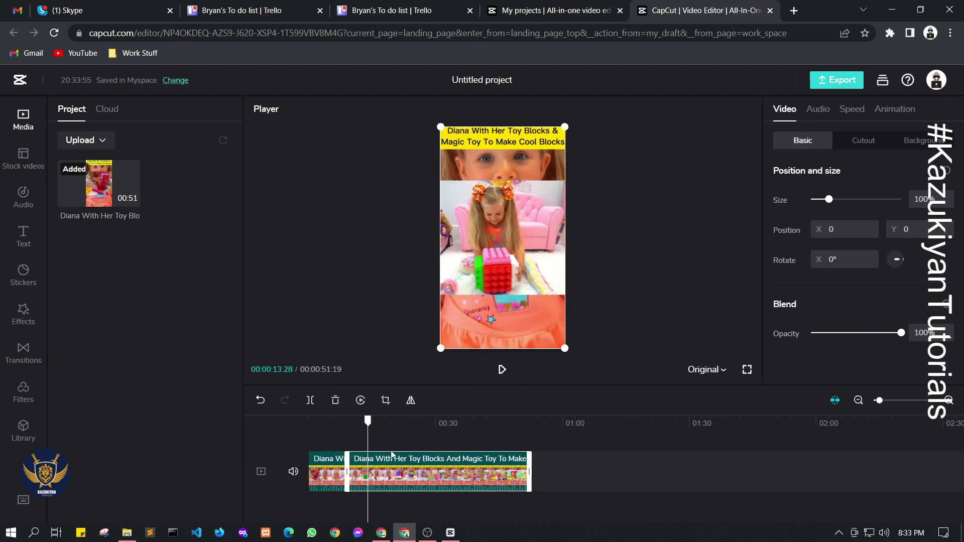
{"action": "left_click", "coordinate": [310, 401]}
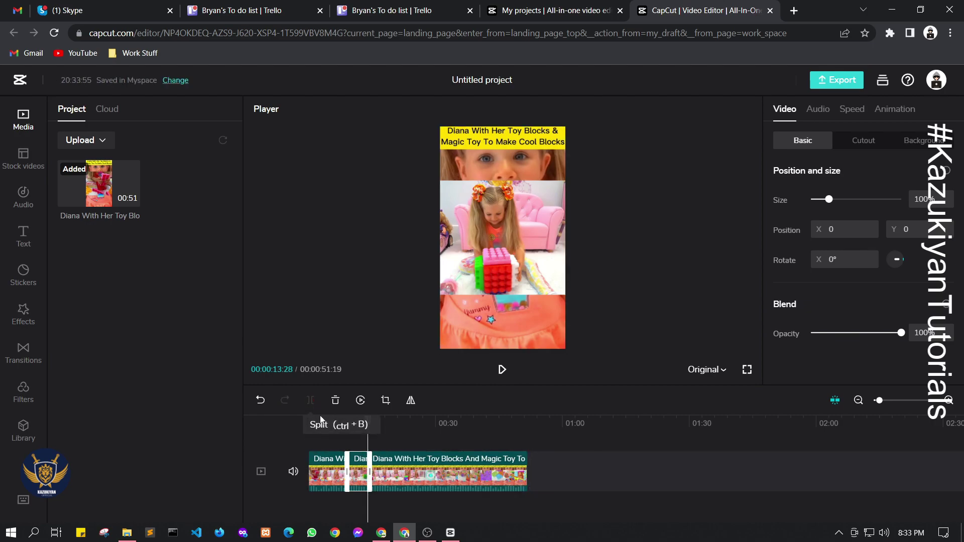
{"action": "left_click", "coordinate": [351, 441]}
{"action": "left_click", "coordinate": [359, 465]}
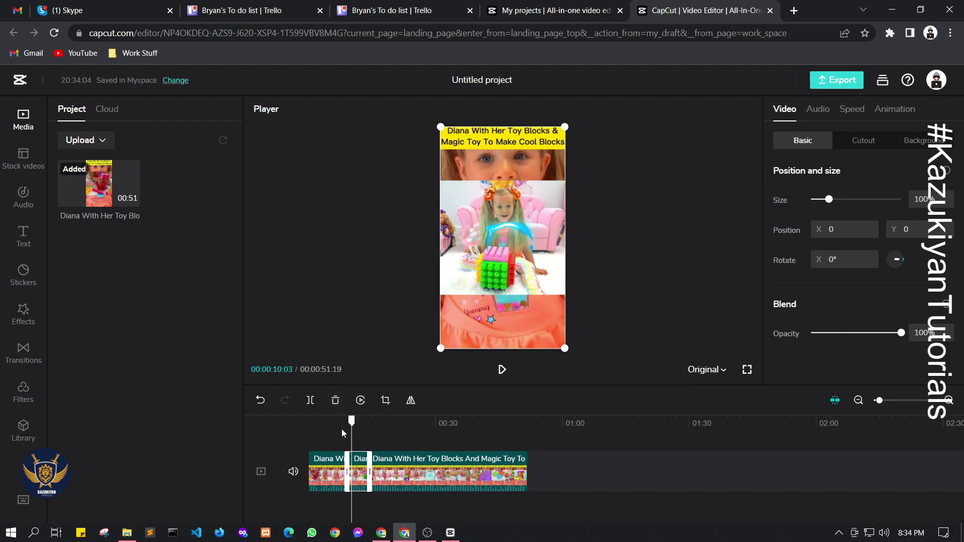
{"action": "key", "text": "Delete"}
{"action": "mouse_move", "coordinate": [360, 464]}
{"action": "left_mouse_down"}
{"action": "mouse_move", "coordinate": [433, 463]}
{"action": "mouse_move", "coordinate": [369, 467]}
{"action": "left_mouse_up"}
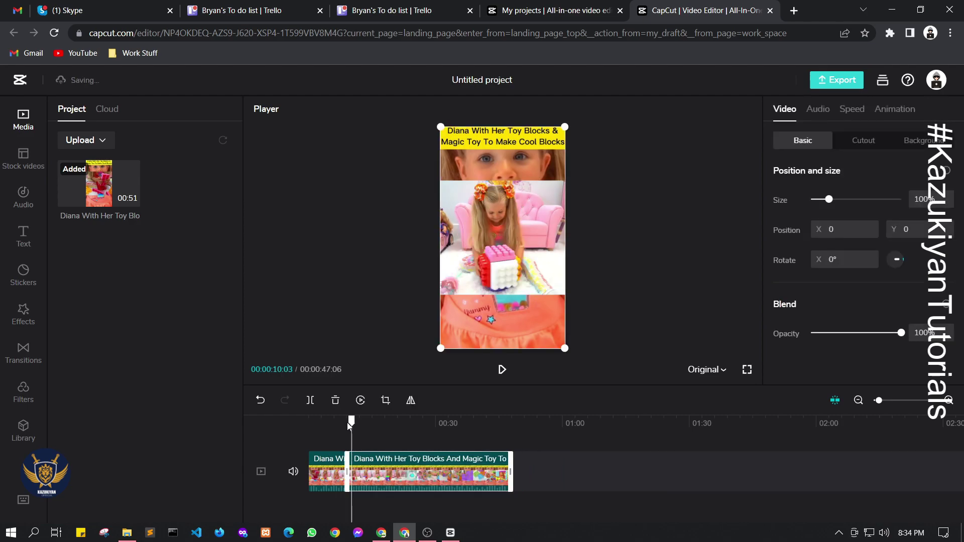
{"action": "left_click_drag", "start_coordinate": [351, 422], "coordinate": [341, 425]}
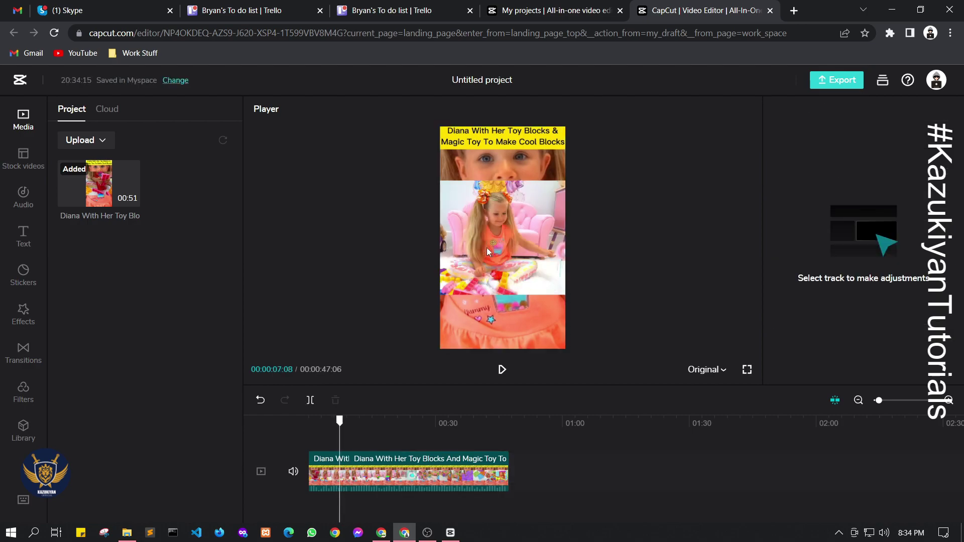
{"action": "left_click", "coordinate": [487, 248]}
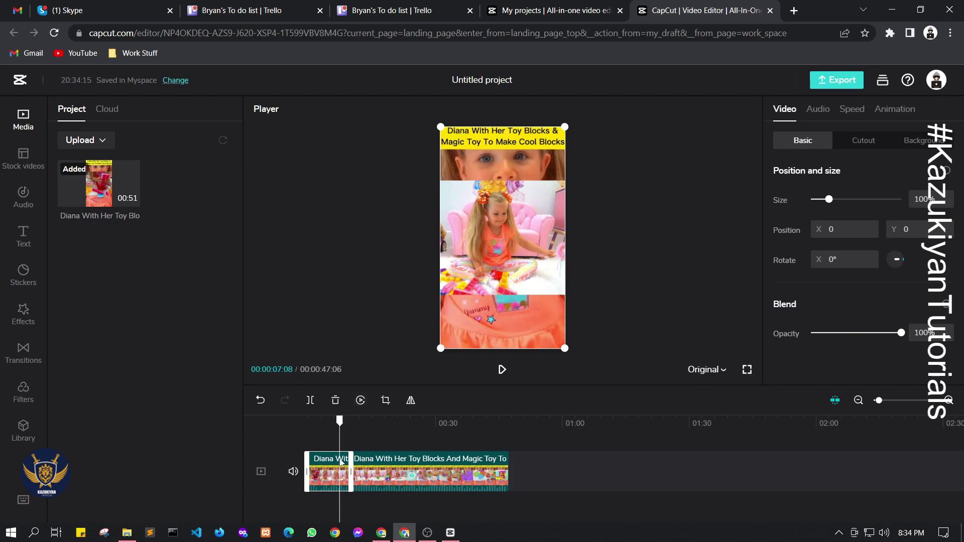
{"action": "left_click", "coordinate": [411, 402]}
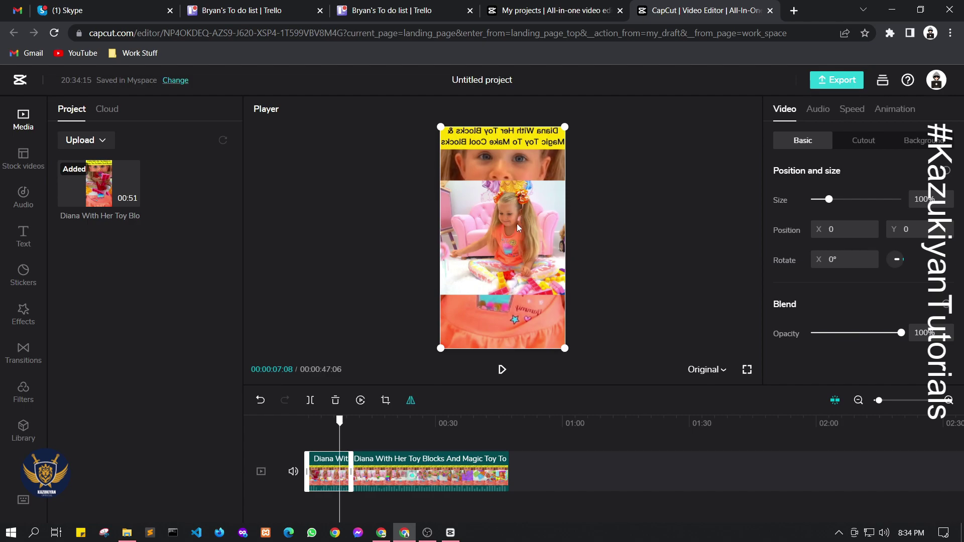
{"action": "left_click", "coordinate": [411, 402]}
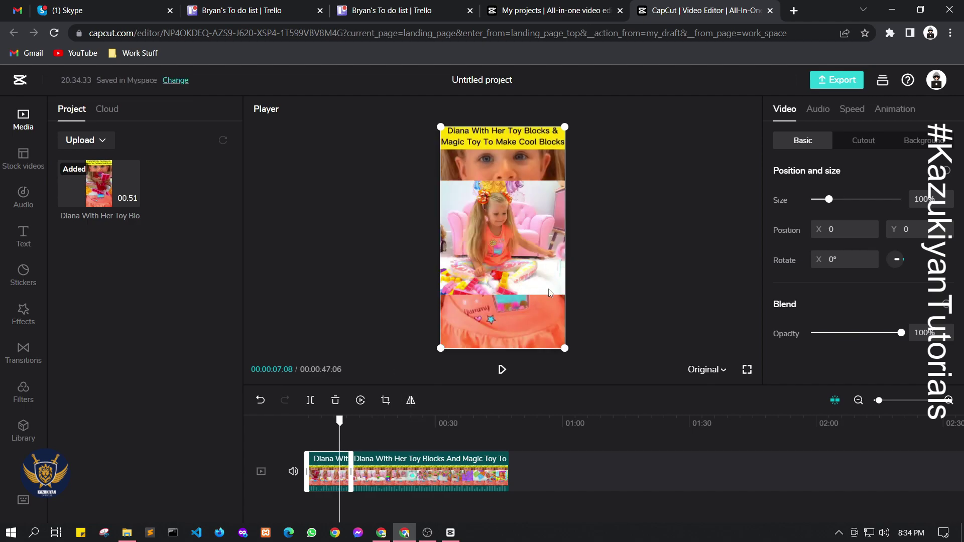
{"action": "left_click", "coordinate": [567, 260]}
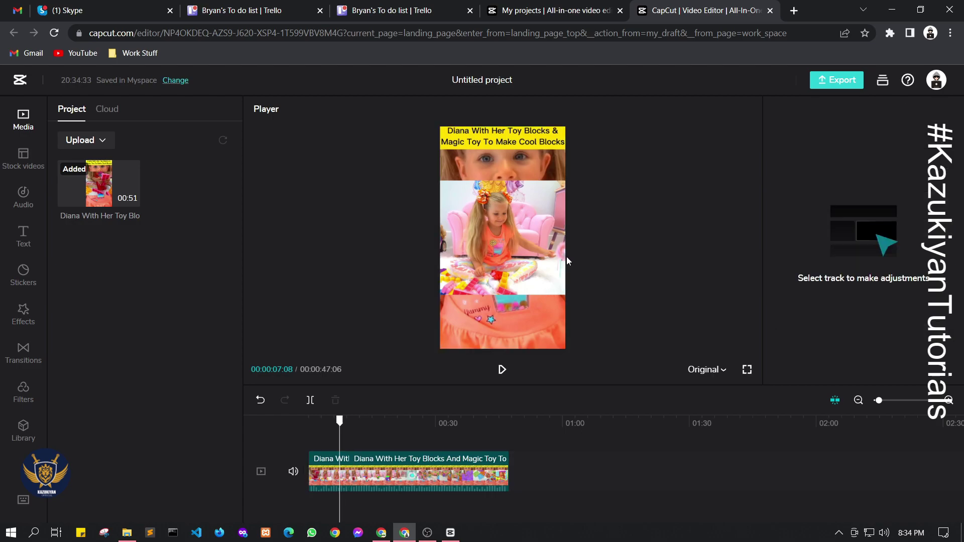
{"action": "left_click", "coordinate": [471, 155]}
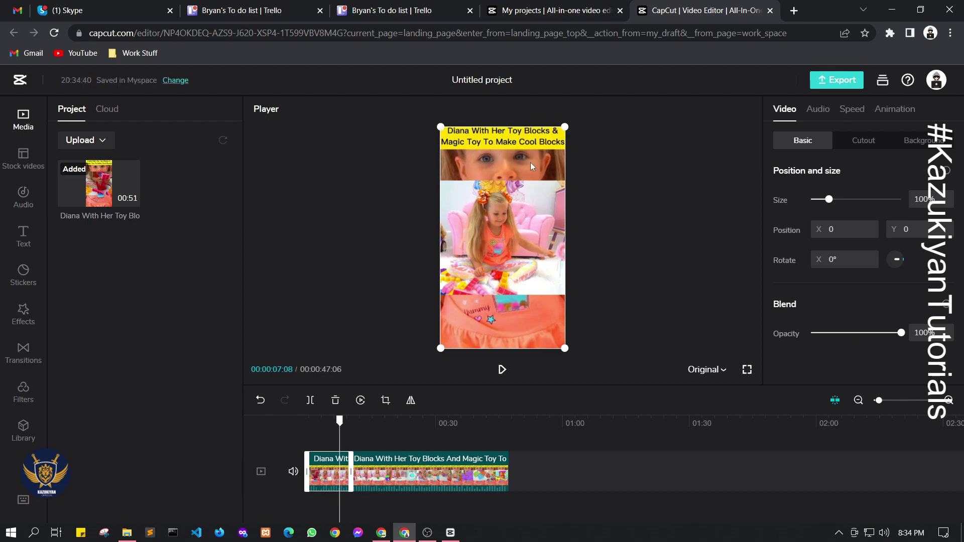
{"action": "left_click", "coordinate": [631, 277]}
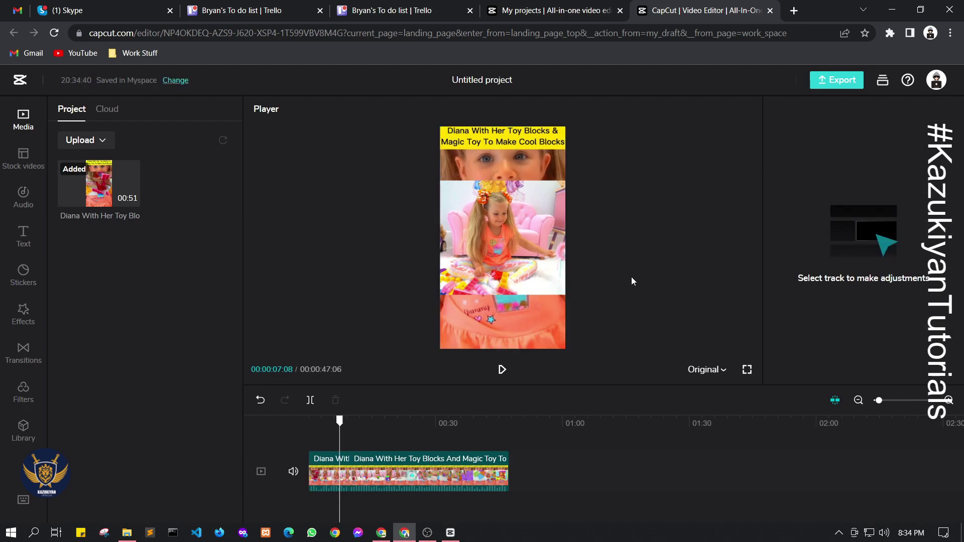
{"action": "left_click", "coordinate": [317, 479]}
{"action": "left_click", "coordinate": [373, 479]}
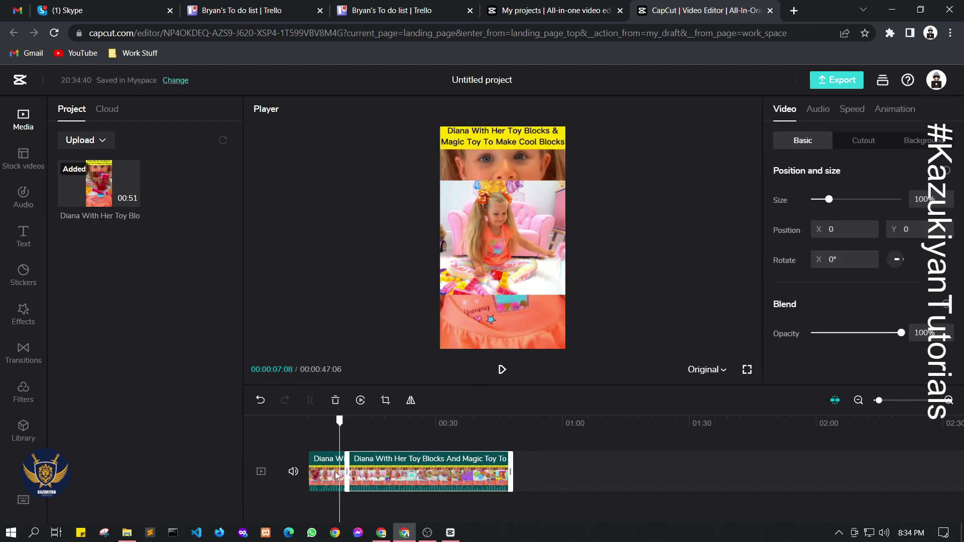
{"action": "left_click", "coordinate": [357, 443]}
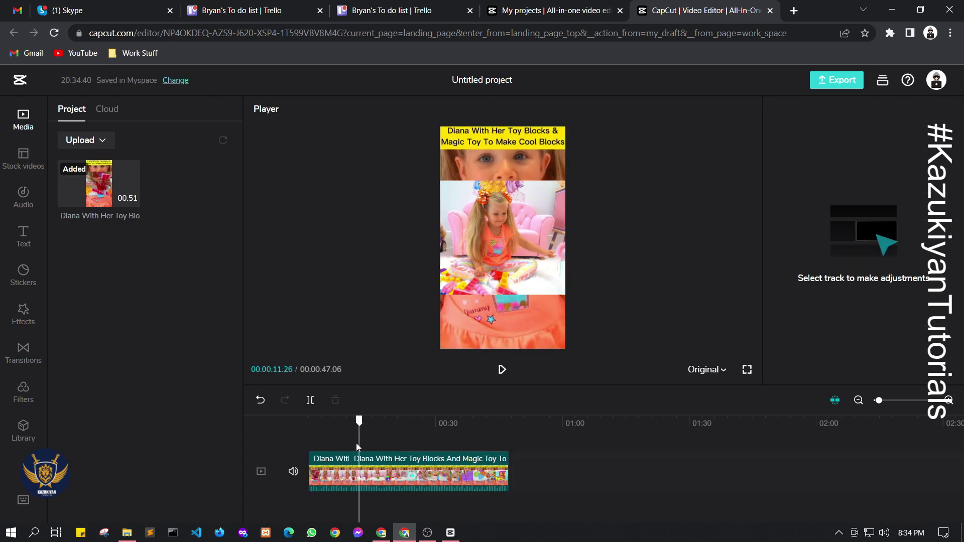
{"action": "left_click", "coordinate": [332, 421]}
{"action": "mouse_move", "coordinate": [331, 424]}
{"action": "left_mouse_down"}
{"action": "mouse_move", "coordinate": [340, 425]}
{"action": "mouse_move", "coordinate": [333, 426]}
{"action": "left_mouse_up"}
{"action": "left_click", "coordinate": [412, 476]}
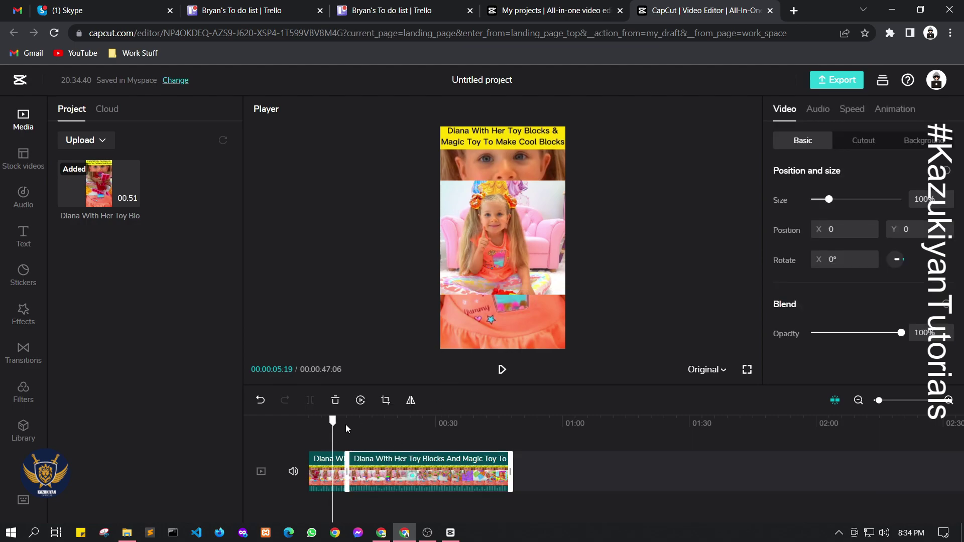
{"action": "left_click_drag", "start_coordinate": [332, 426], "coordinate": [395, 424]}
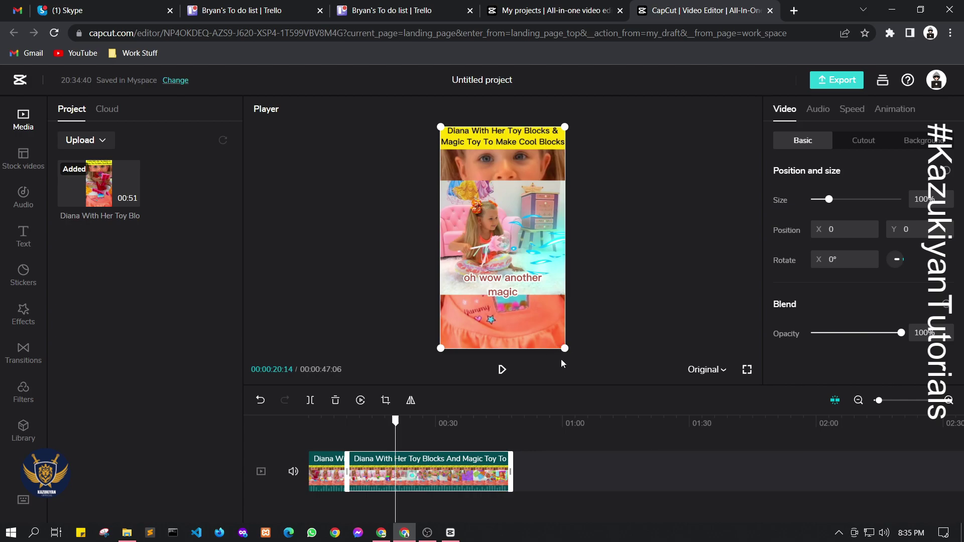
{"action": "left_click_drag", "start_coordinate": [505, 239], "coordinate": [490, 214]}
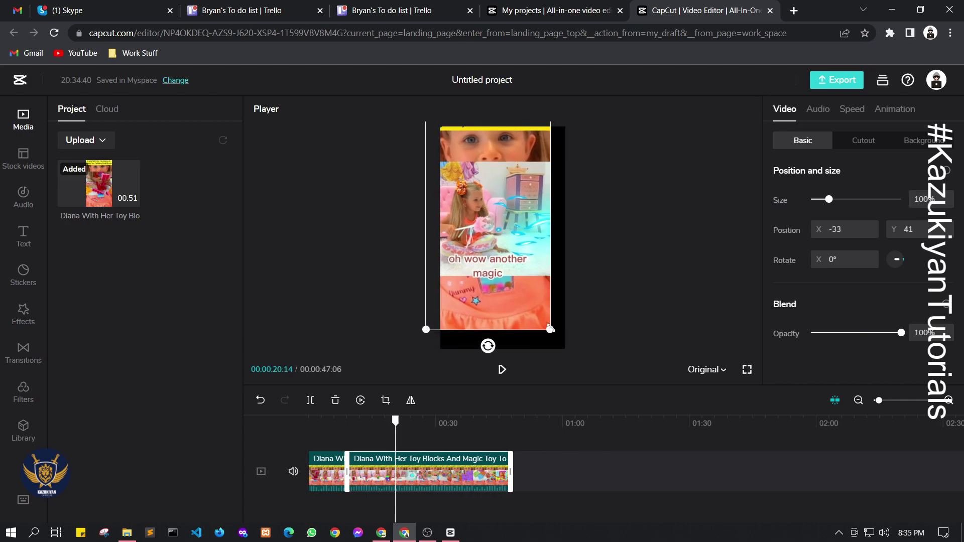
{"action": "left_click_drag", "start_coordinate": [550, 326], "coordinate": [589, 358]}
{"action": "left_click_drag", "start_coordinate": [514, 281], "coordinate": [539, 304]}
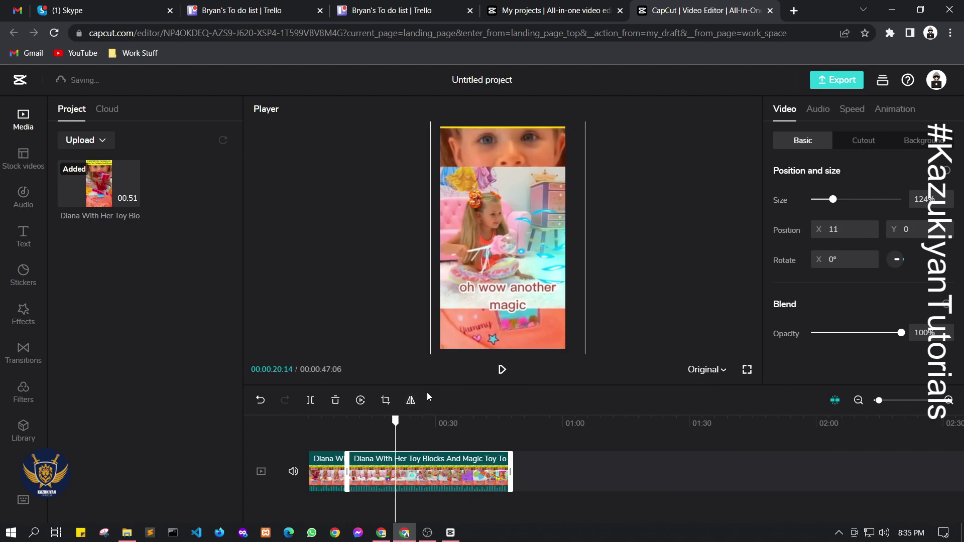
{"action": "left_click", "coordinate": [260, 400]}
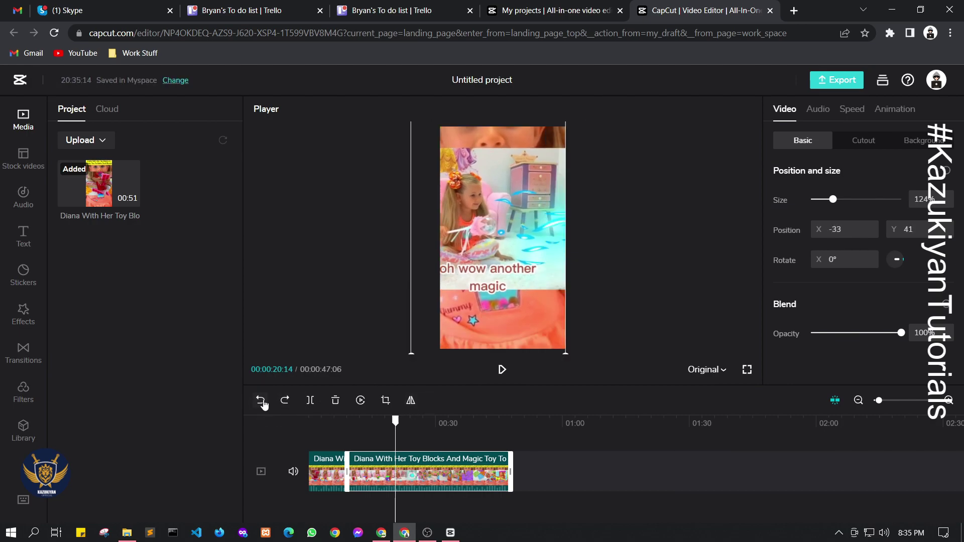
{"action": "left_click", "coordinate": [261, 401]}
{"action": "key", "text": "ctrl+z"}
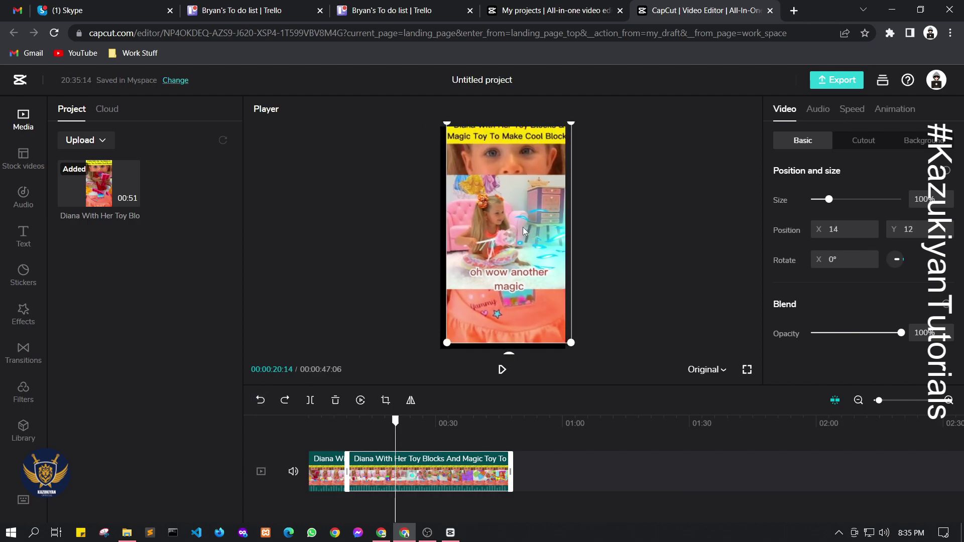
{"action": "left_click", "coordinate": [260, 400]}
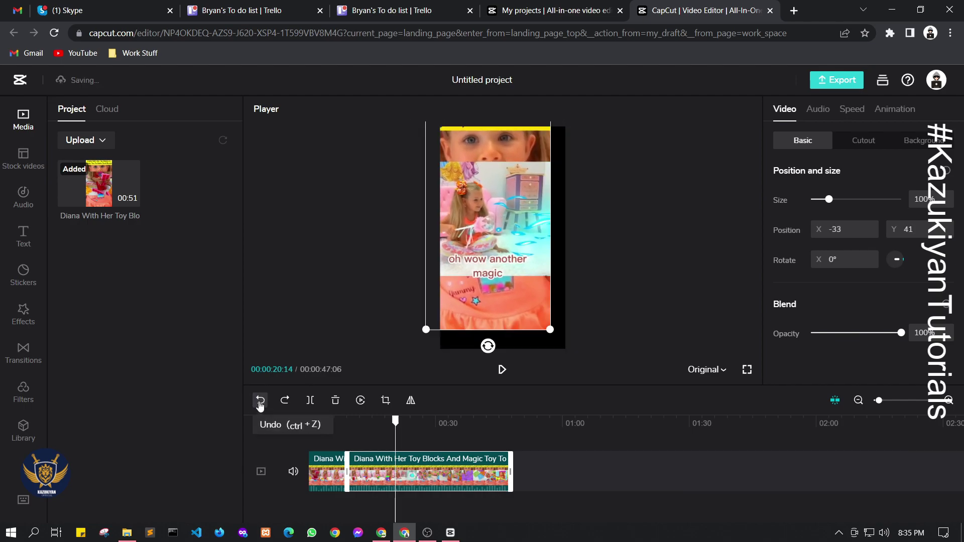
{"action": "left_click", "coordinate": [260, 400]}
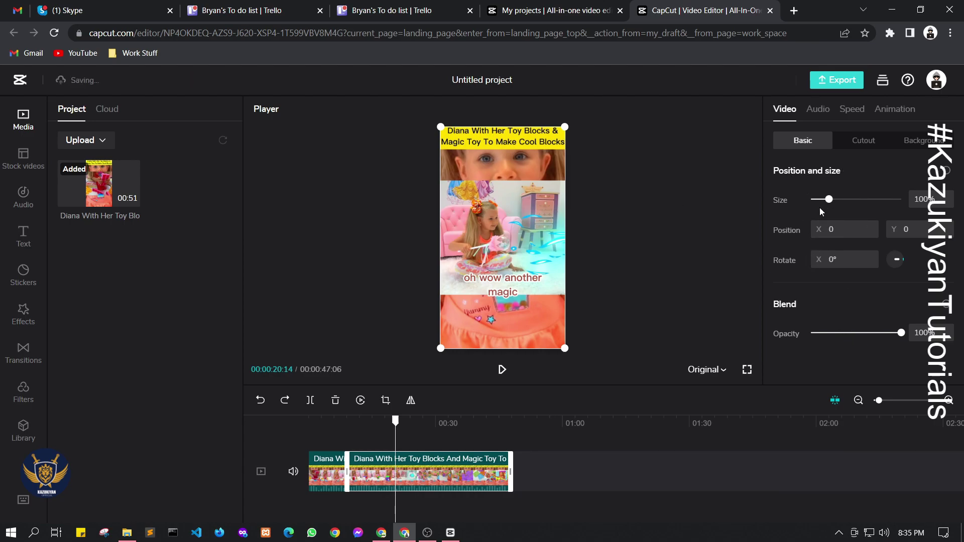
{"action": "left_click", "coordinate": [508, 467]}
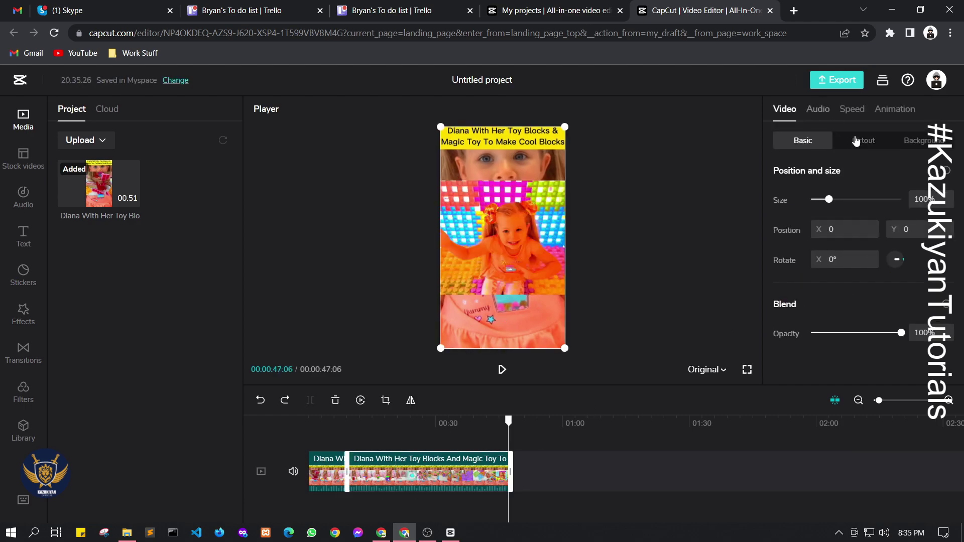
{"action": "left_click", "coordinate": [879, 142]}
- Set an orange background colour, then shrink and centre the video to leave an orange border
{"action": "left_click", "coordinate": [920, 141]}
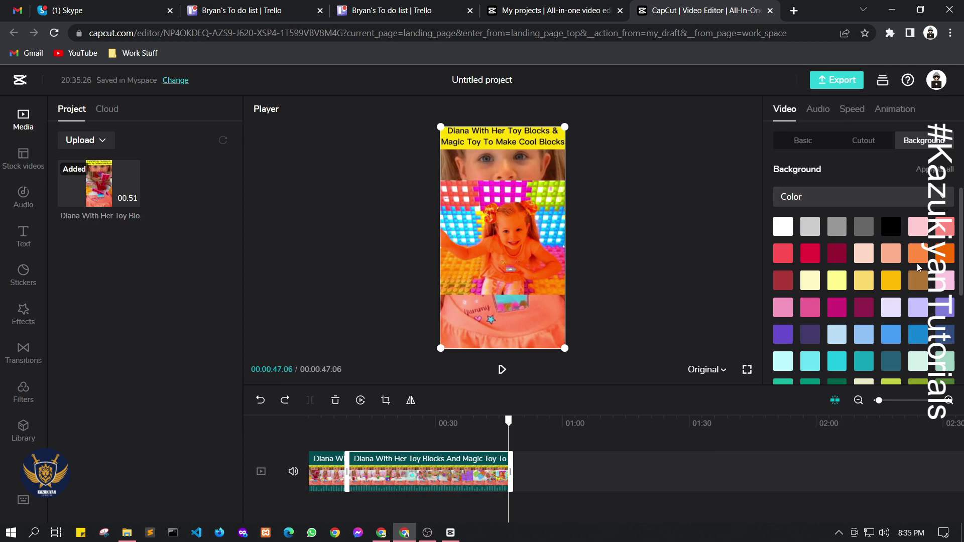
{"action": "left_click", "coordinate": [942, 258]}
{"action": "left_click_drag", "start_coordinate": [503, 291], "coordinate": [451, 270]}
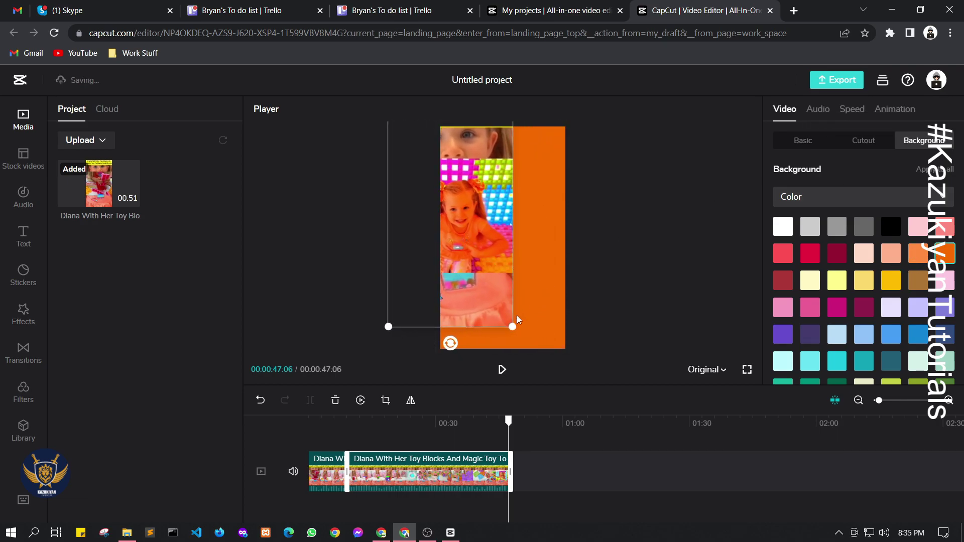
{"action": "left_click_drag", "start_coordinate": [513, 327], "coordinate": [507, 309]}
{"action": "left_click_drag", "start_coordinate": [487, 202], "coordinate": [528, 221]}
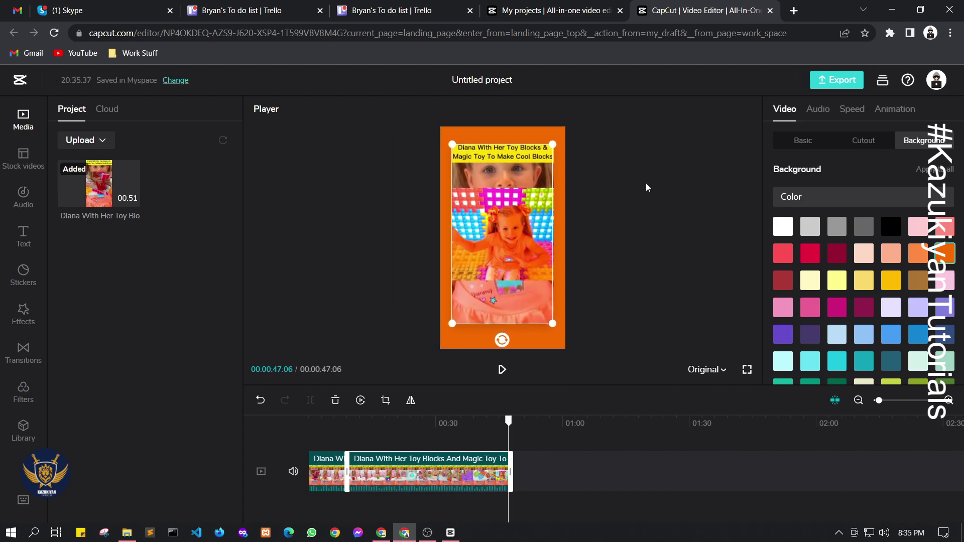
{"action": "left_click", "coordinate": [861, 116]}
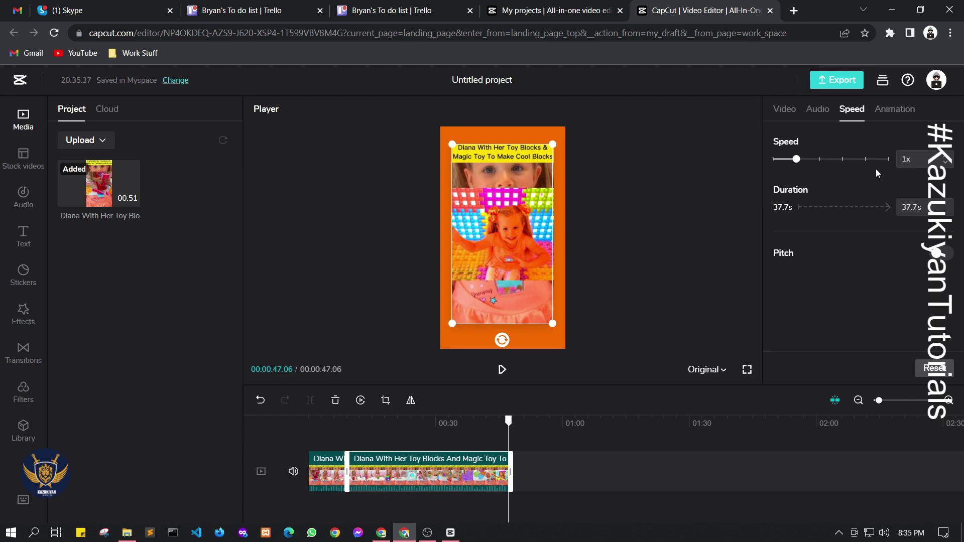
- Raise the first clip's speed from 1x to 1.9x, cutting it to 5 s, and preview it
{"action": "left_click", "coordinate": [324, 482]}
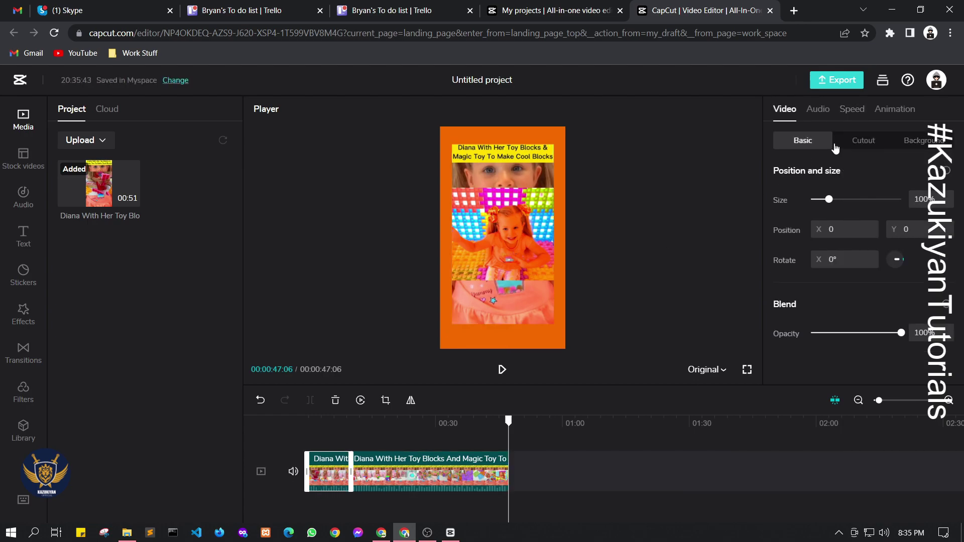
{"action": "left_click", "coordinate": [851, 107]}
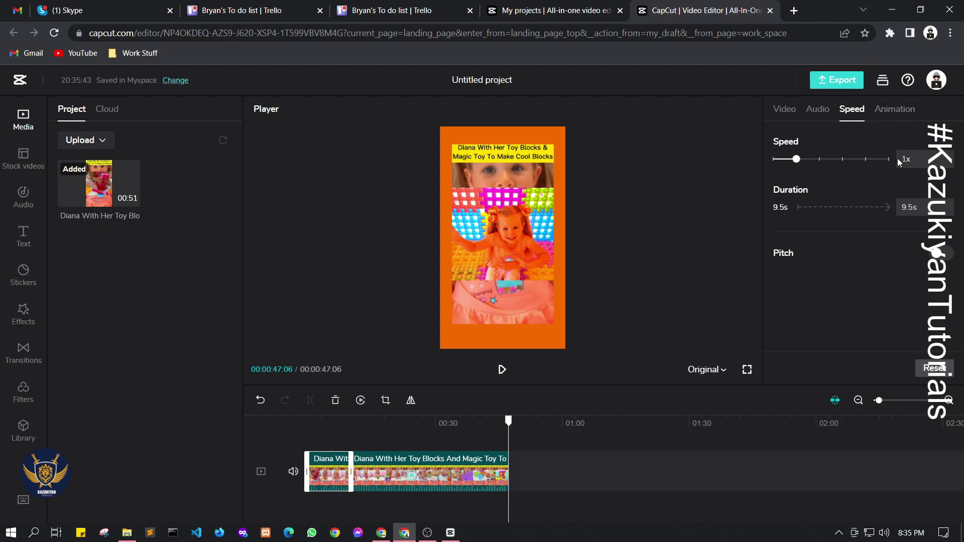
{"action": "left_click", "coordinate": [947, 157]}
{"action": "left_click", "coordinate": [946, 157]}
{"action": "left_click", "coordinate": [947, 157]}
{"action": "left_click", "coordinate": [946, 157]}
{"action": "left_click", "coordinate": [947, 157]}
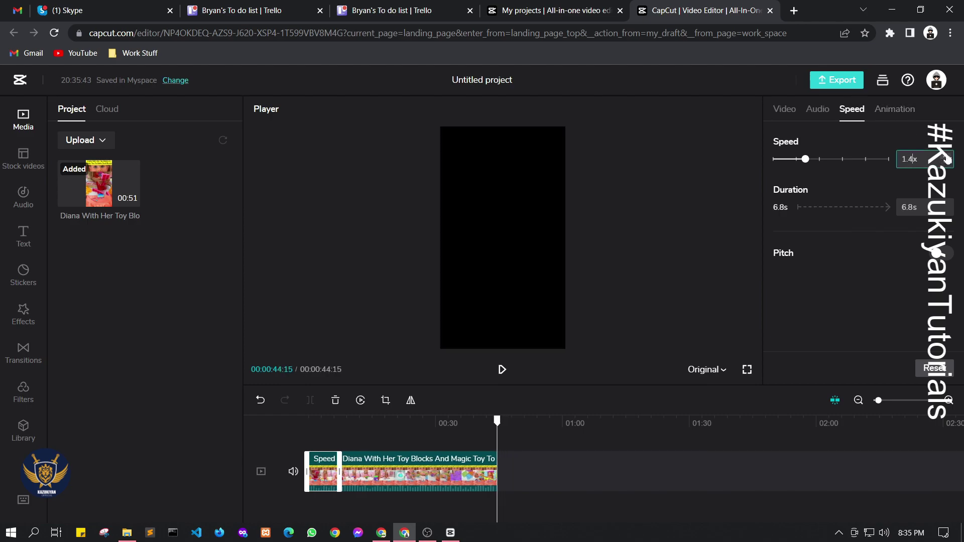
{"action": "left_click", "coordinate": [947, 157]}
{"action": "left_click", "coordinate": [946, 157]}
{"action": "left_click", "coordinate": [946, 157]}
{"action": "left_click", "coordinate": [946, 157]}
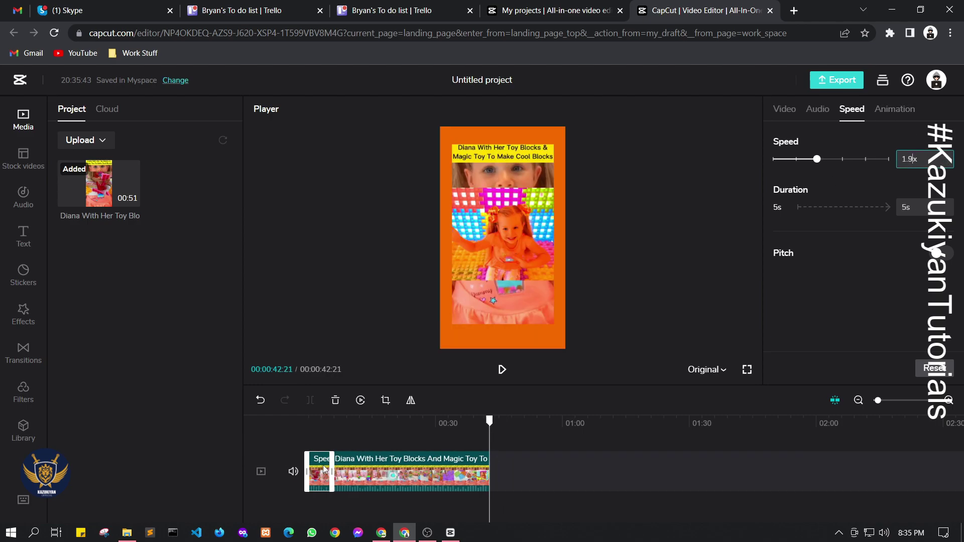
{"action": "left_click_drag", "start_coordinate": [491, 426], "coordinate": [298, 432]}
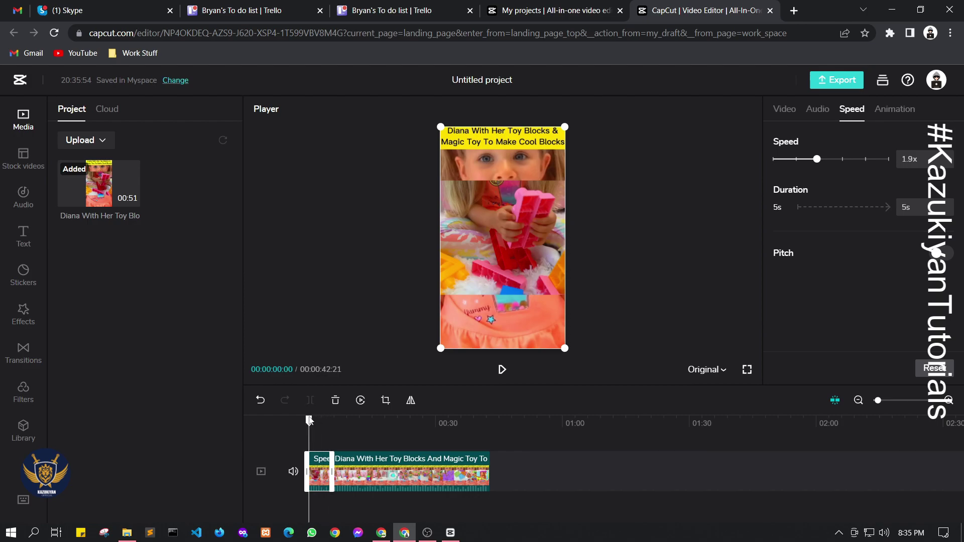
{"action": "left_click_drag", "start_coordinate": [308, 420], "coordinate": [347, 421]}
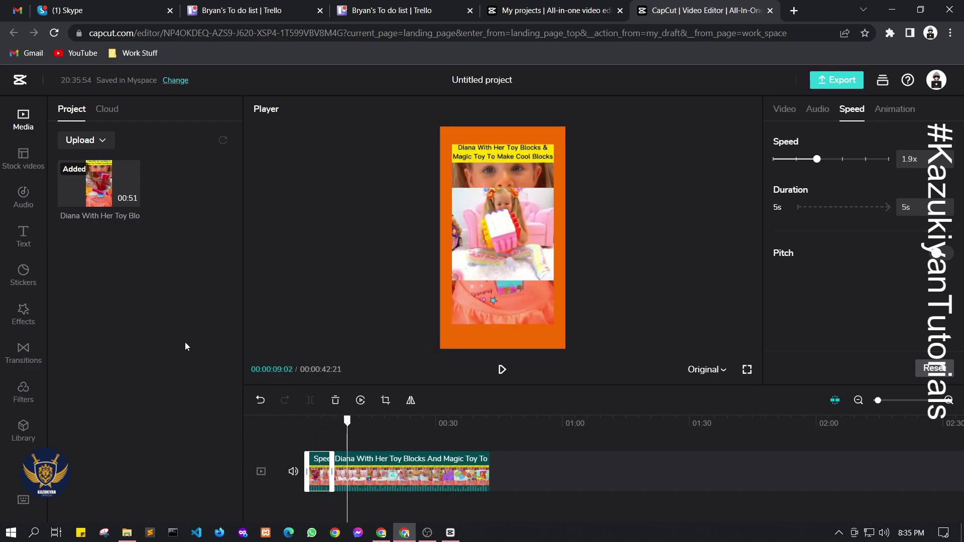
- Browse the Trending, Basic and neon text presets, then return to 0:00 and show Auto captions
{"action": "left_click", "coordinate": [32, 238]}
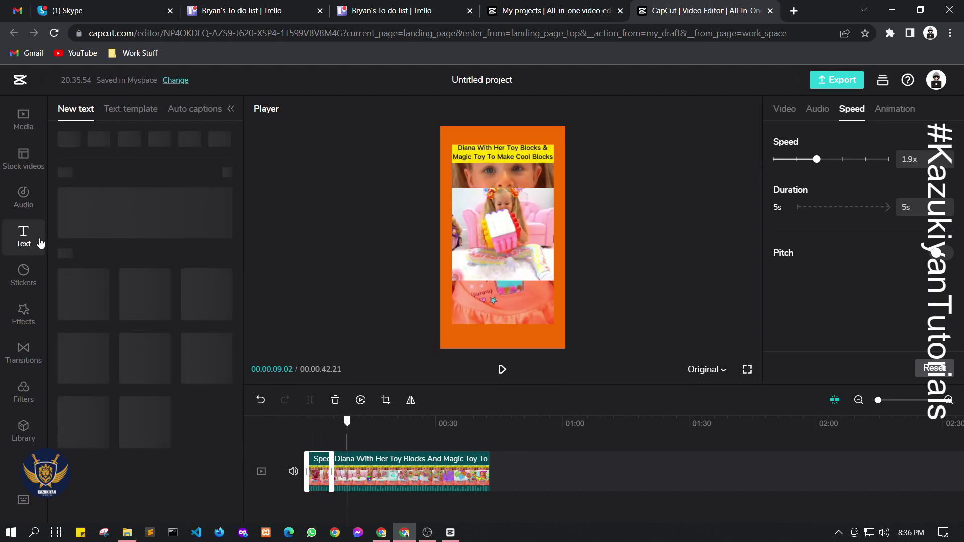
{"action": "scroll", "coordinate": [150, 346], "scroll_direction": "down", "scroll_amount": 1}
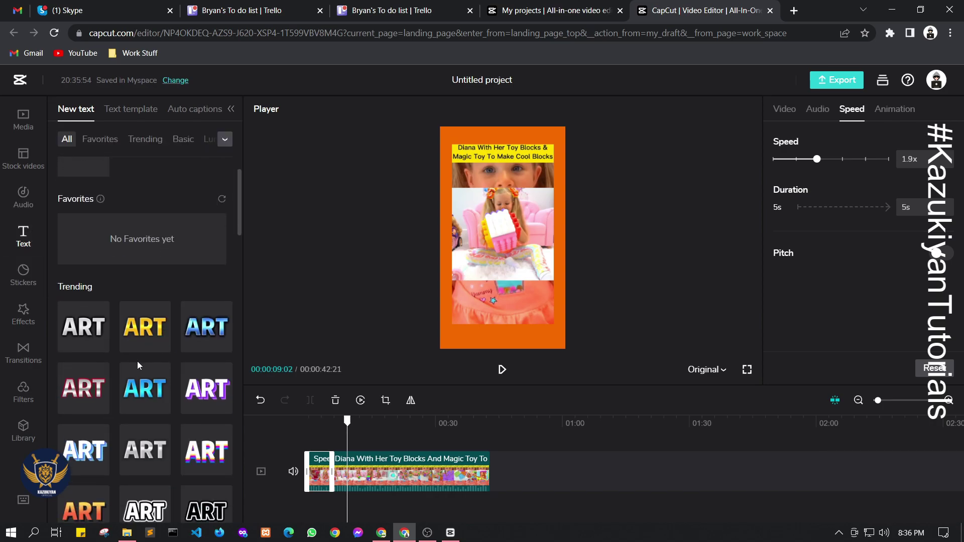
{"action": "left_click", "coordinate": [145, 141]}
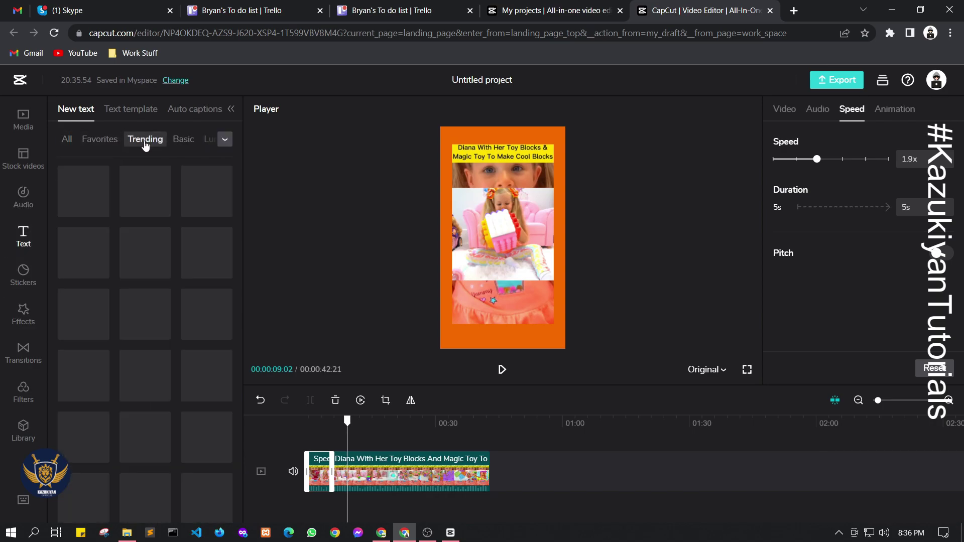
{"action": "scroll", "coordinate": [146, 301], "scroll_direction": "down", "scroll_amount": 4}
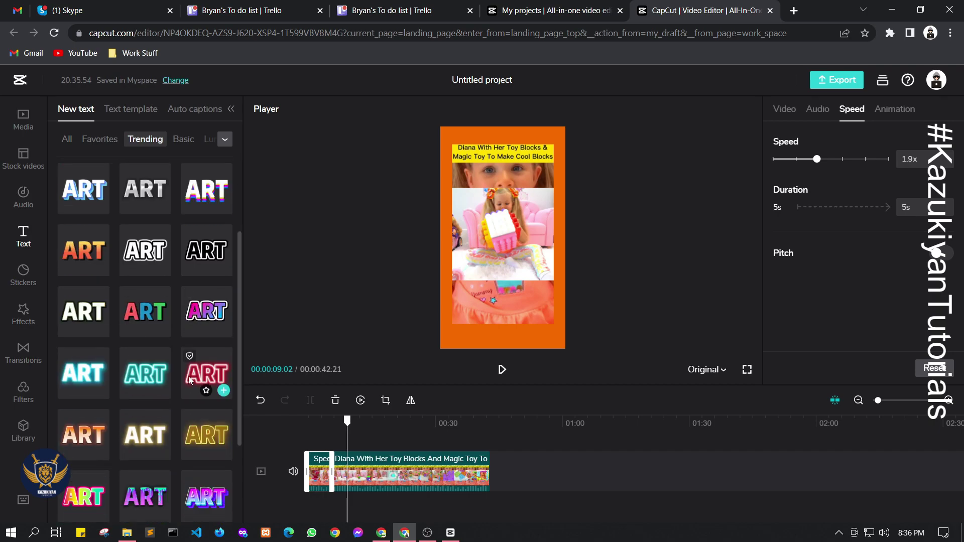
{"action": "scroll", "coordinate": [145, 332], "scroll_direction": "up", "scroll_amount": 4}
{"action": "left_click", "coordinate": [183, 139]}
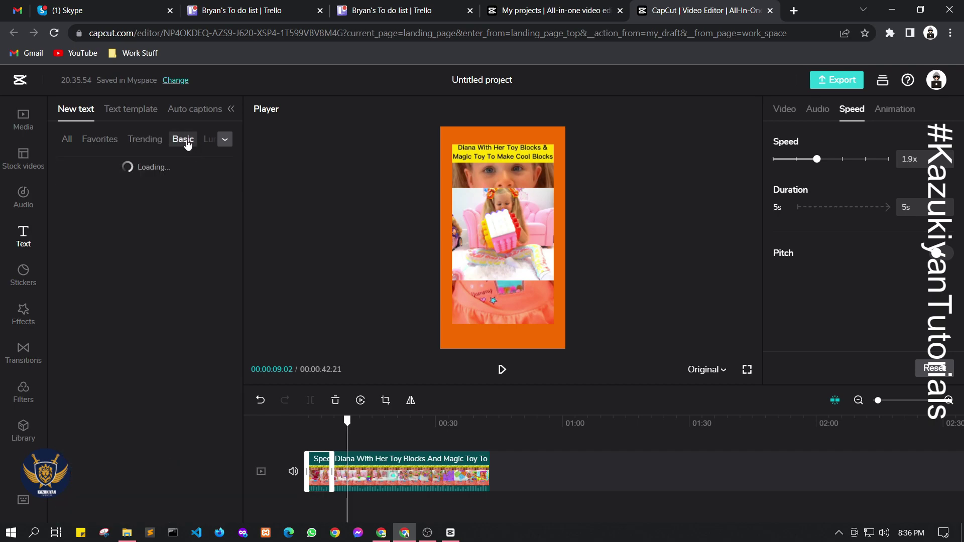
{"action": "left_click", "coordinate": [207, 140]}
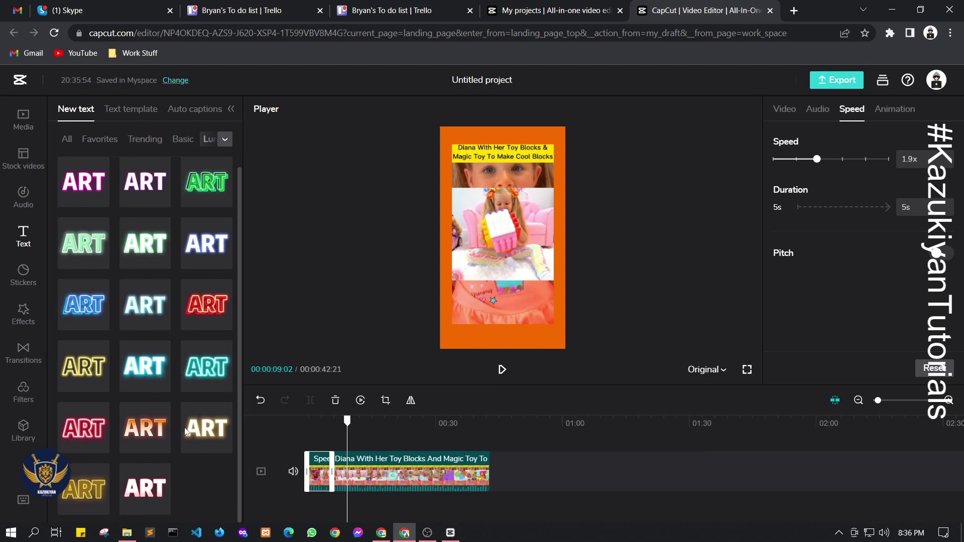
{"action": "left_click_drag", "start_coordinate": [348, 423], "coordinate": [284, 418]}
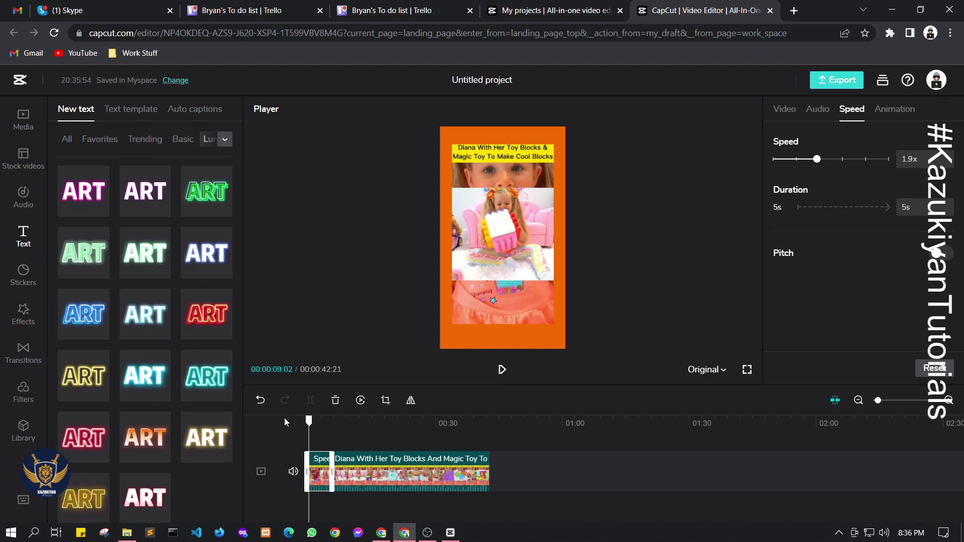
{"action": "left_click", "coordinate": [185, 113]}
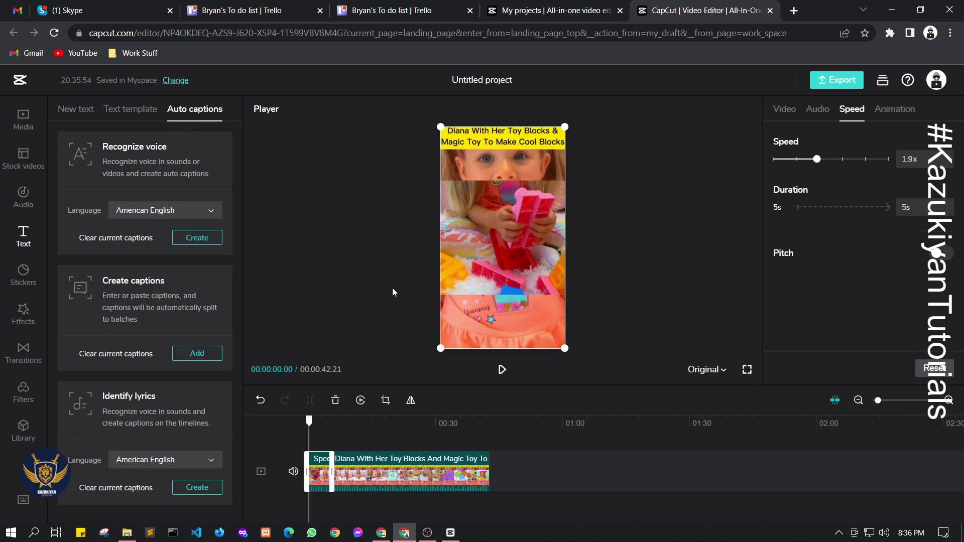
- Scrub the playhead between about 15 s and 23 s to preview the captions
{"action": "left_click", "coordinate": [376, 254]}
{"action": "left_click_drag", "start_coordinate": [306, 432], "coordinate": [376, 436]}
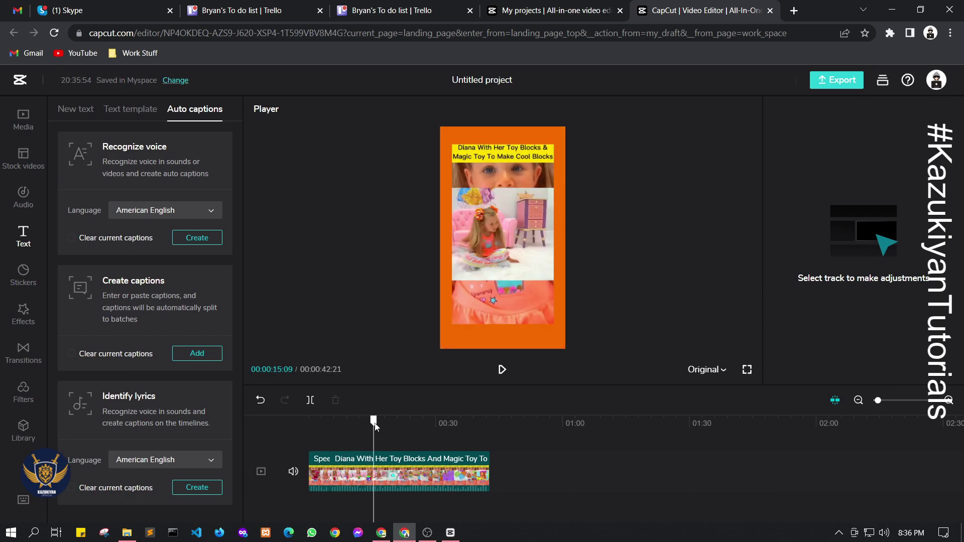
{"action": "left_click", "coordinate": [406, 427]}
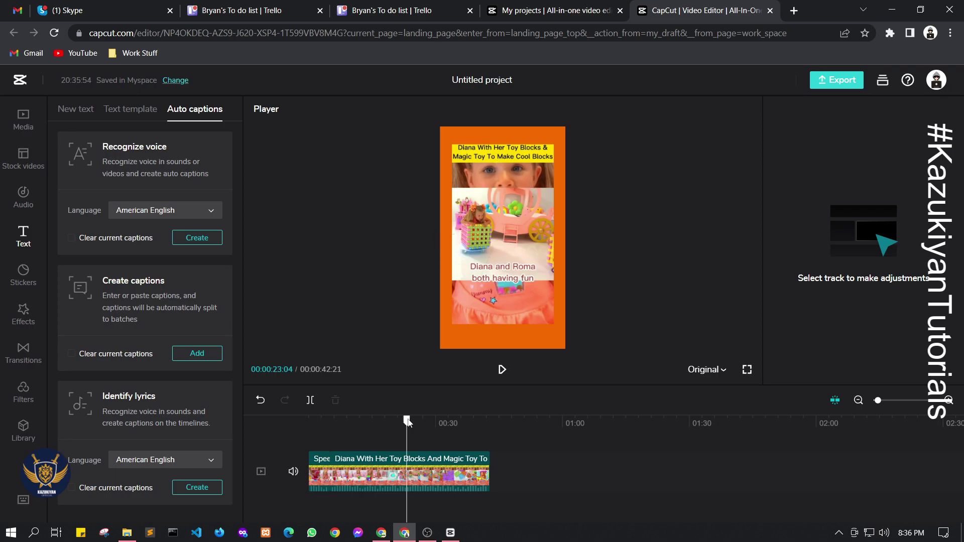
{"action": "mouse_move", "coordinate": [407, 421]}
{"action": "left_mouse_down"}
{"action": "mouse_move", "coordinate": [332, 422]}
{"action": "mouse_move", "coordinate": [390, 415]}
{"action": "left_mouse_up"}
{"action": "left_click", "coordinate": [403, 443]}
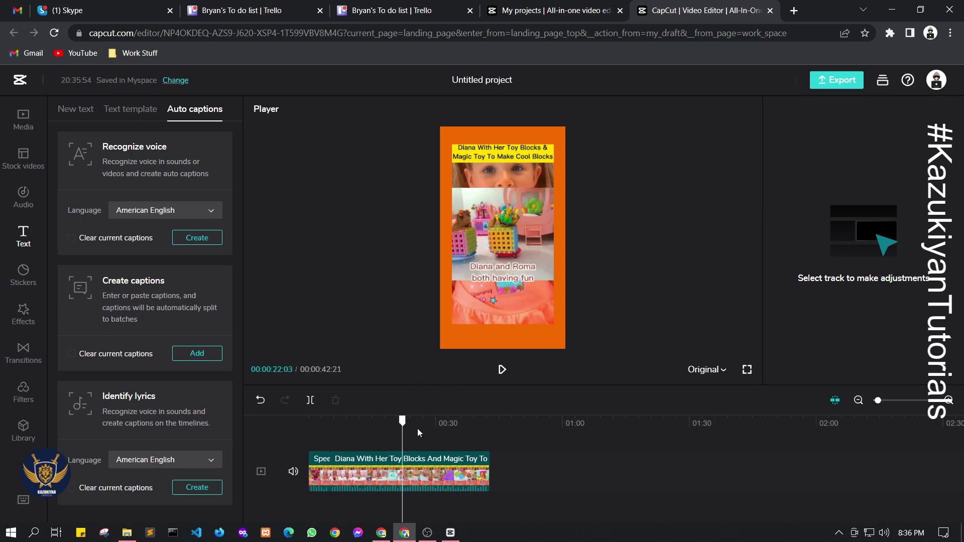
{"action": "left_click_drag", "start_coordinate": [402, 423], "coordinate": [376, 424]}
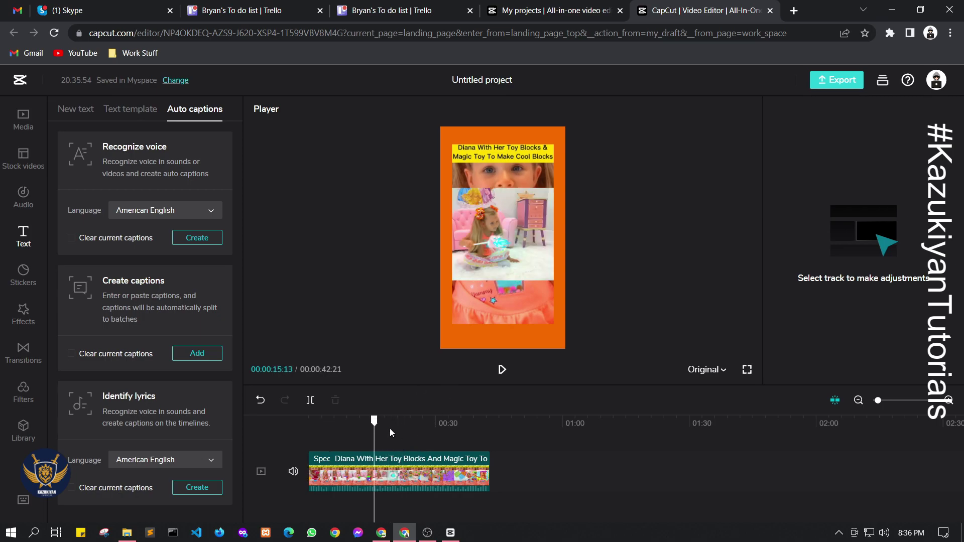
- Select the clip, check the caption language list without changing it, and open Stickers
{"action": "left_click", "coordinate": [399, 478]}
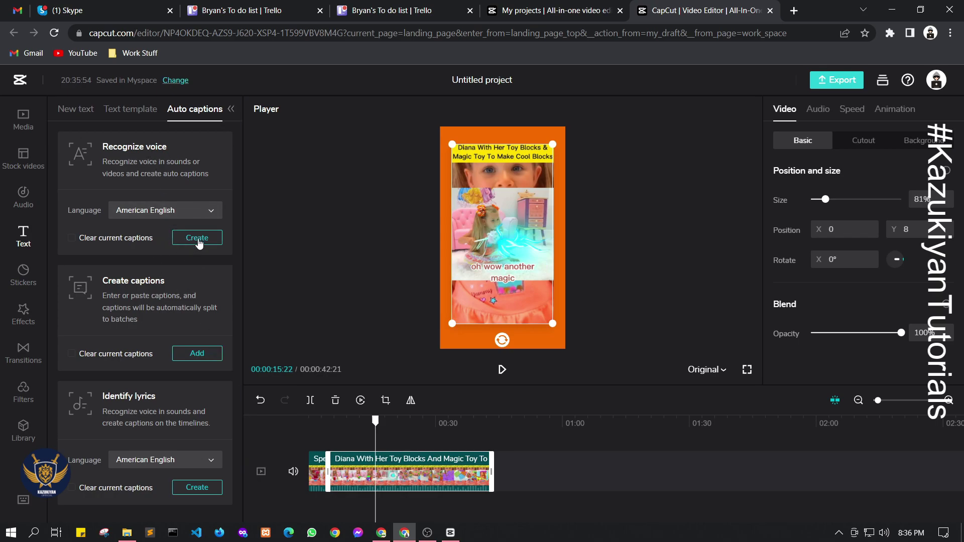
{"action": "left_click", "coordinate": [171, 216]}
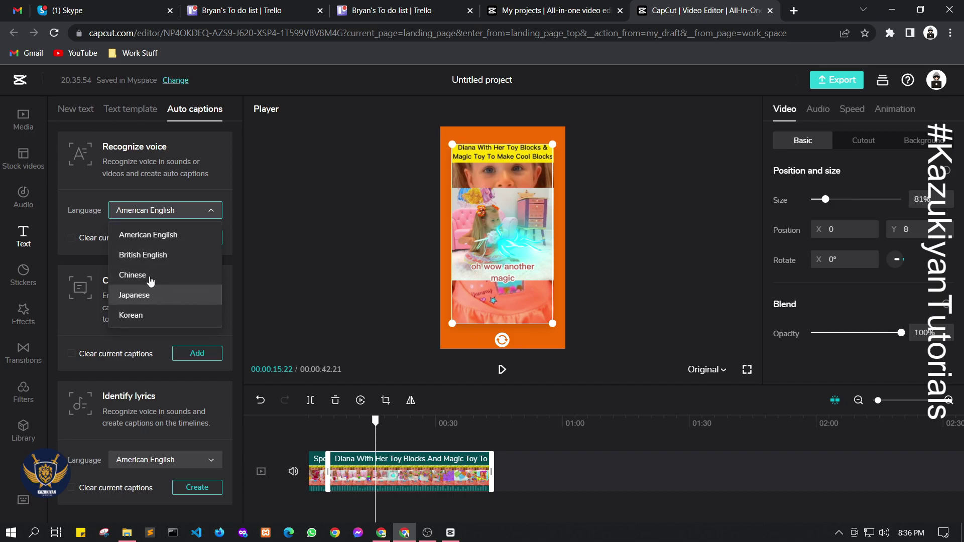
{"action": "left_click", "coordinate": [159, 213]}
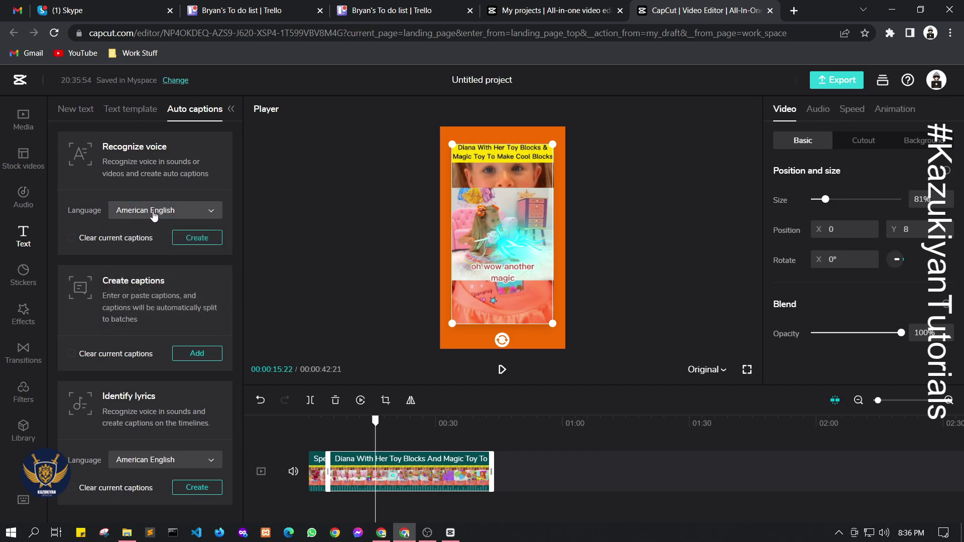
{"action": "left_click", "coordinate": [16, 282]}
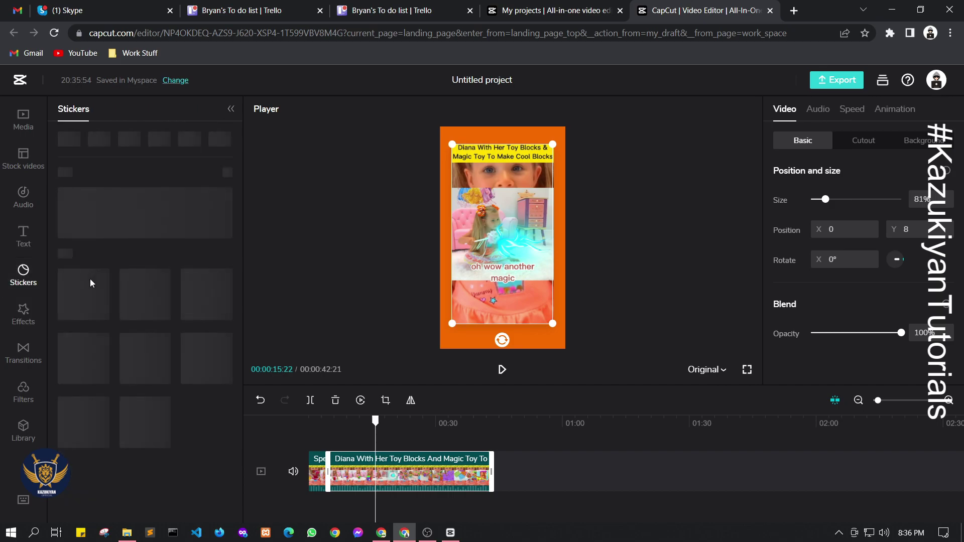
- Place the winking emoji sticker on the video, preview it around 10 s, then delete it
{"action": "scroll", "coordinate": [181, 426], "scroll_direction": "down", "scroll_amount": 2}
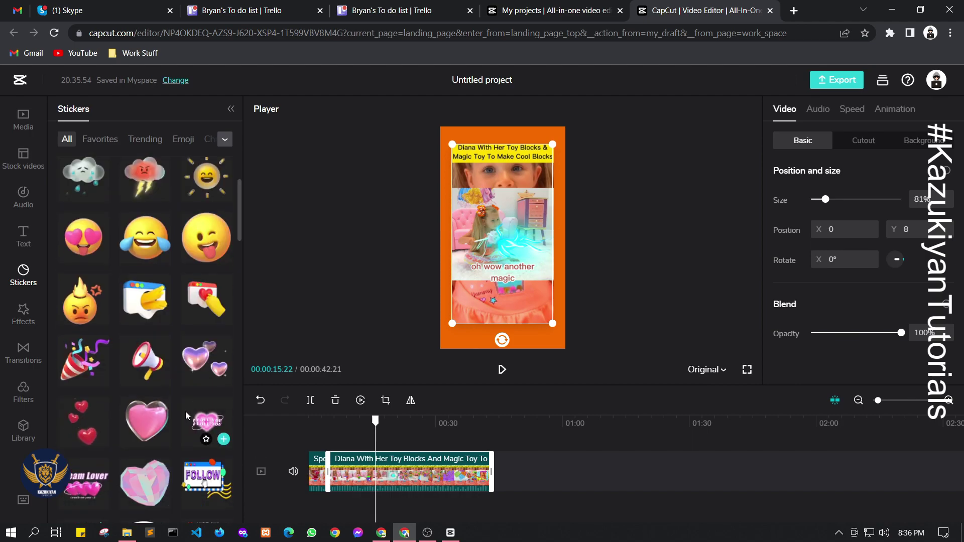
{"action": "mouse_move", "coordinate": [207, 308]}
{"action": "left_mouse_down"}
{"action": "mouse_move", "coordinate": [490, 243]}
{"action": "mouse_move", "coordinate": [369, 442]}
{"action": "left_mouse_up"}
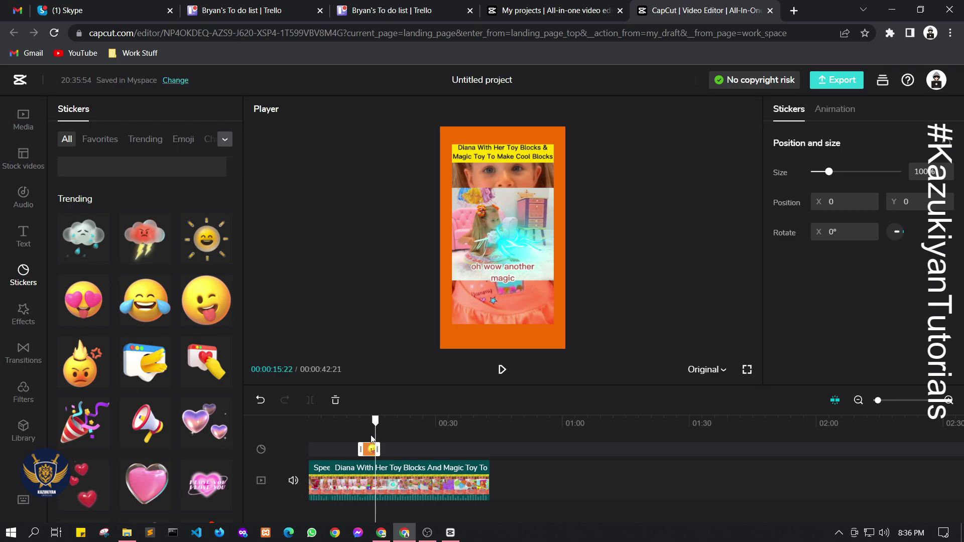
{"action": "left_click", "coordinate": [352, 425]}
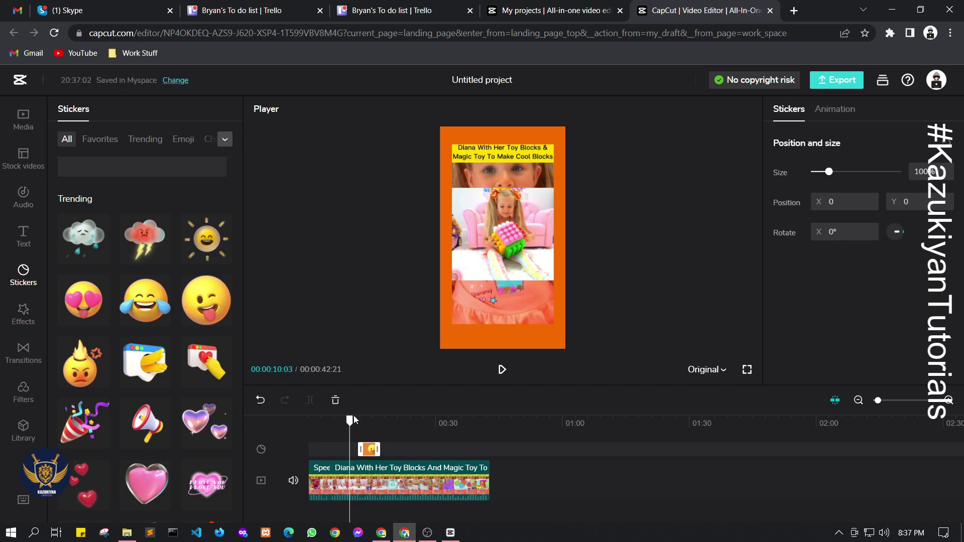
{"action": "key", "text": "space"}
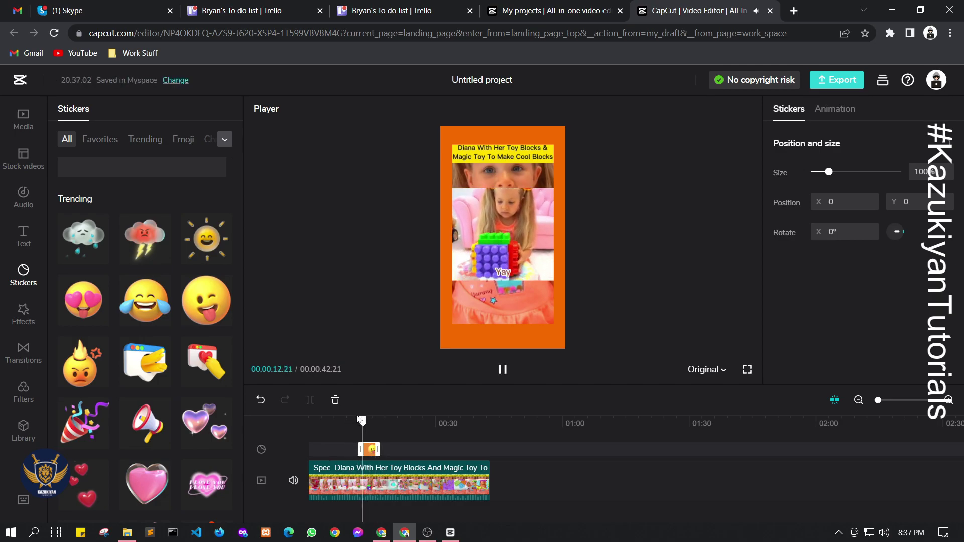
{"action": "key", "text": "space"}
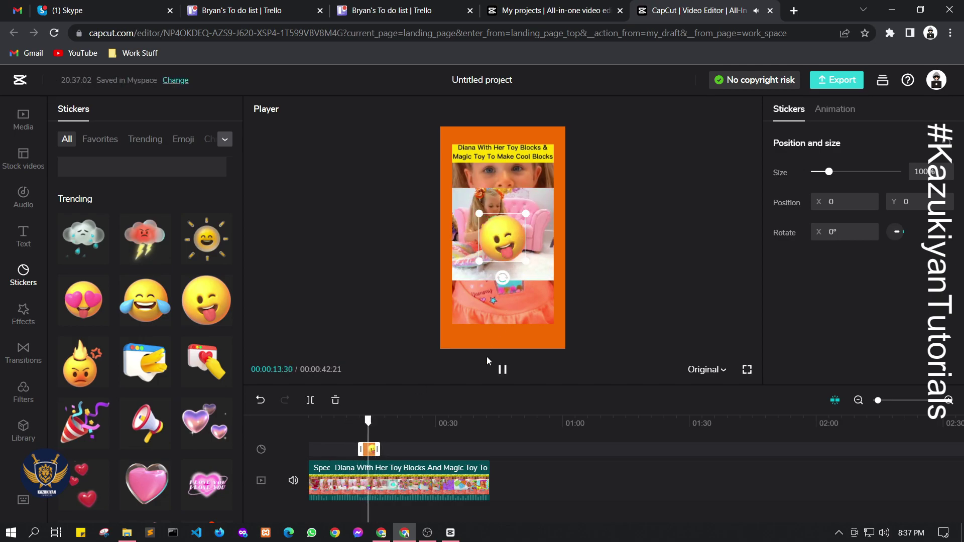
{"action": "key", "text": "space"}
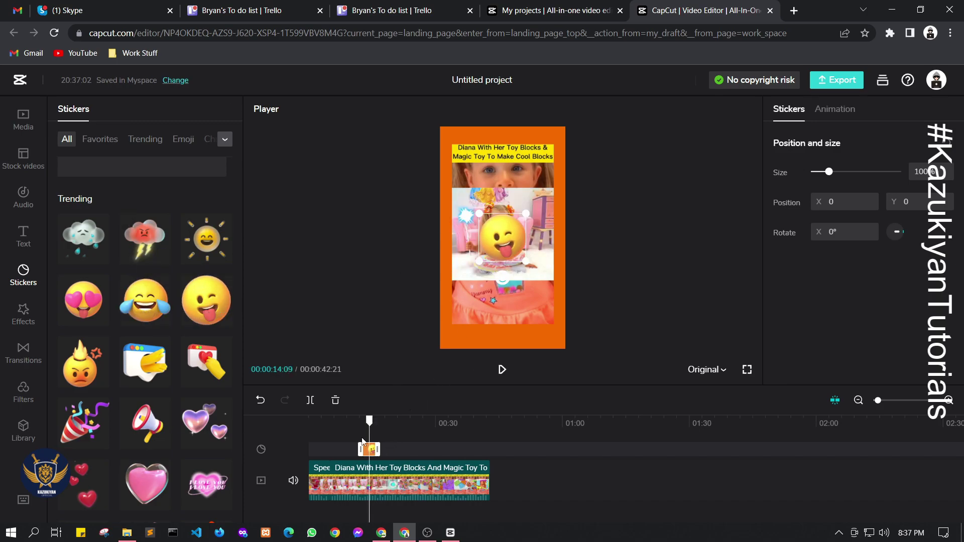
{"action": "left_click_drag", "start_coordinate": [371, 426], "coordinate": [358, 427]}
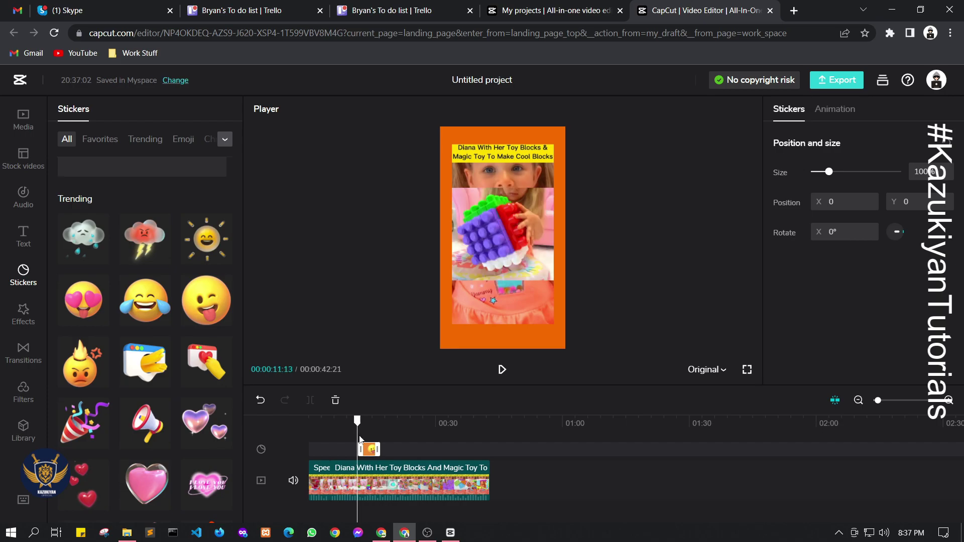
{"action": "key", "text": "Delete"}
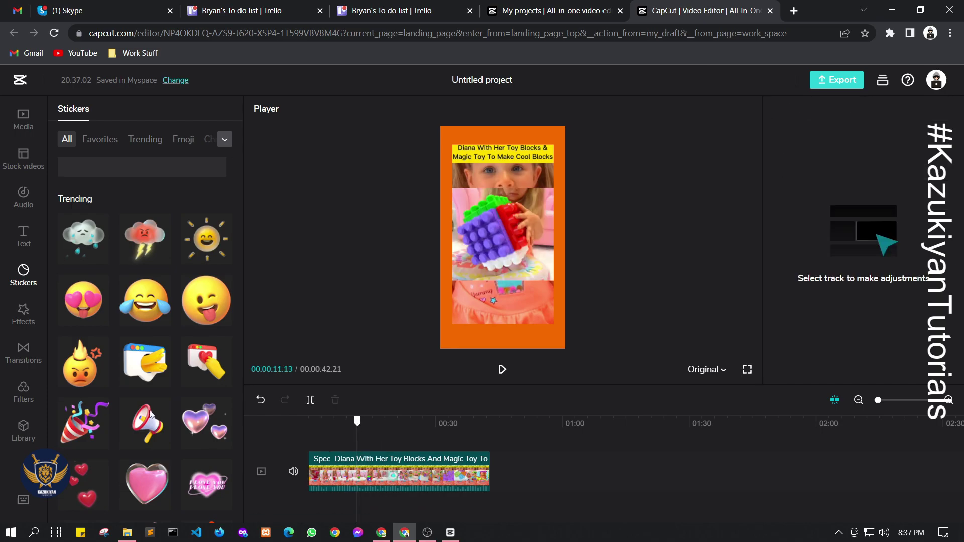
- Add Summer Bubbles above the clip, stretch it across the whole clip, and browse more effects
{"action": "left_click", "coordinate": [28, 322]}
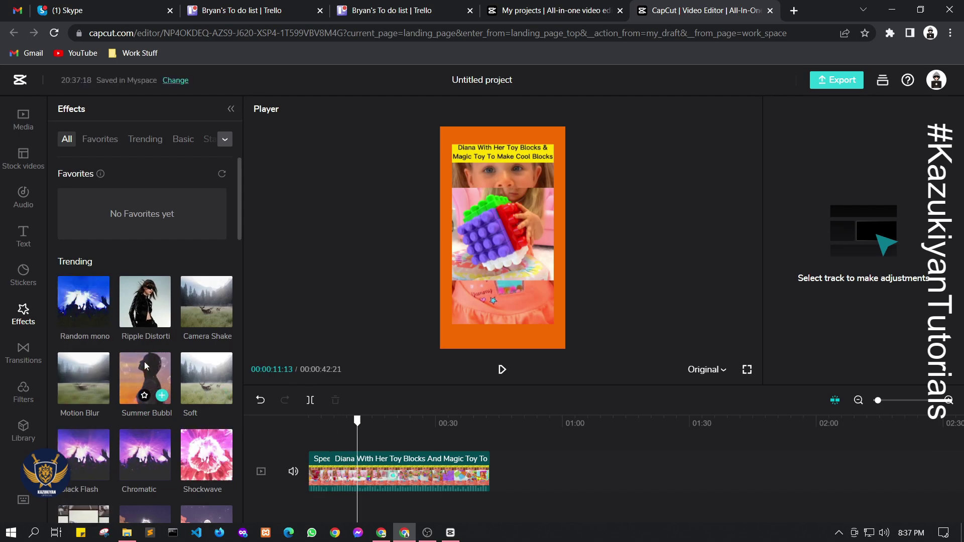
{"action": "mouse_move", "coordinate": [134, 380]}
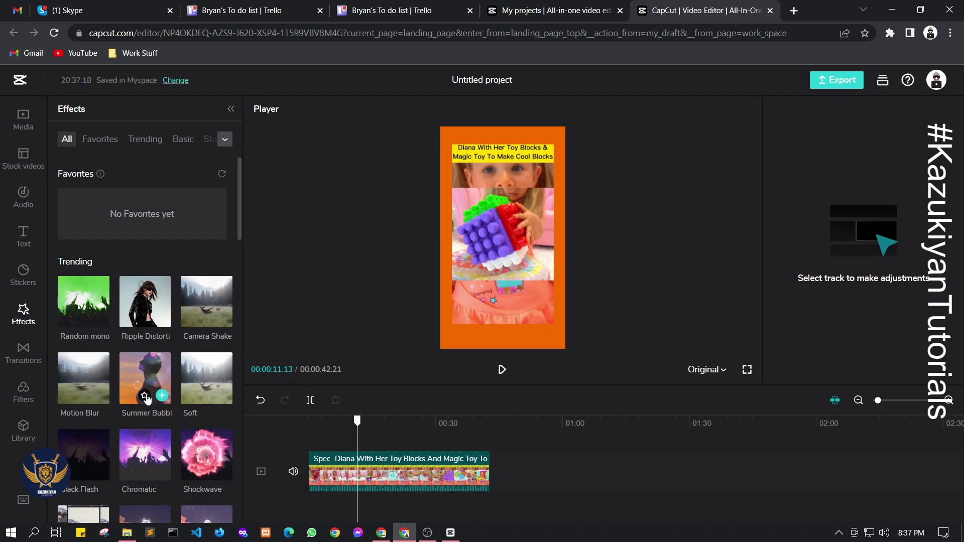
{"action": "left_click_drag", "start_coordinate": [137, 369], "coordinate": [310, 442]}
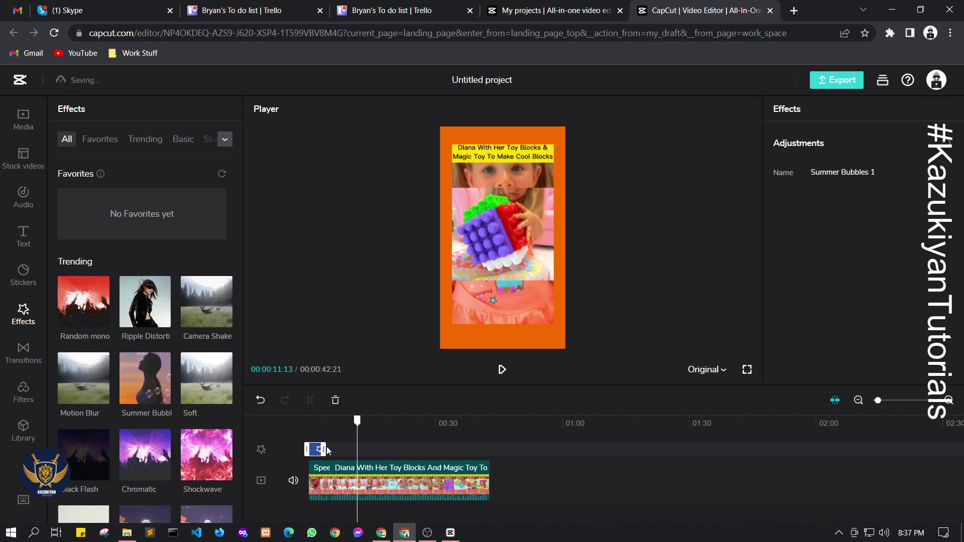
{"action": "left_click_drag", "start_coordinate": [325, 445], "coordinate": [341, 447]}
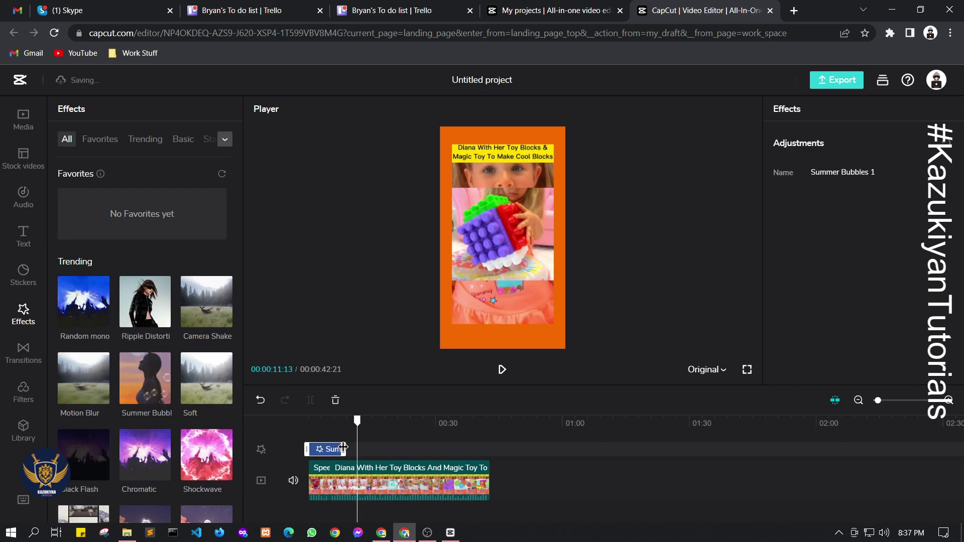
{"action": "left_click_drag", "start_coordinate": [345, 447], "coordinate": [492, 447]}
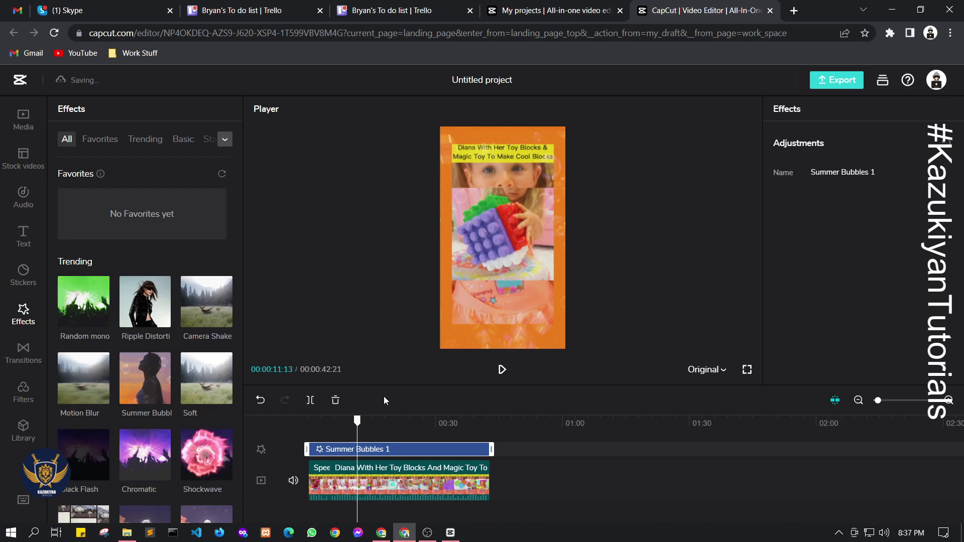
{"action": "mouse_move", "coordinate": [134, 380]}
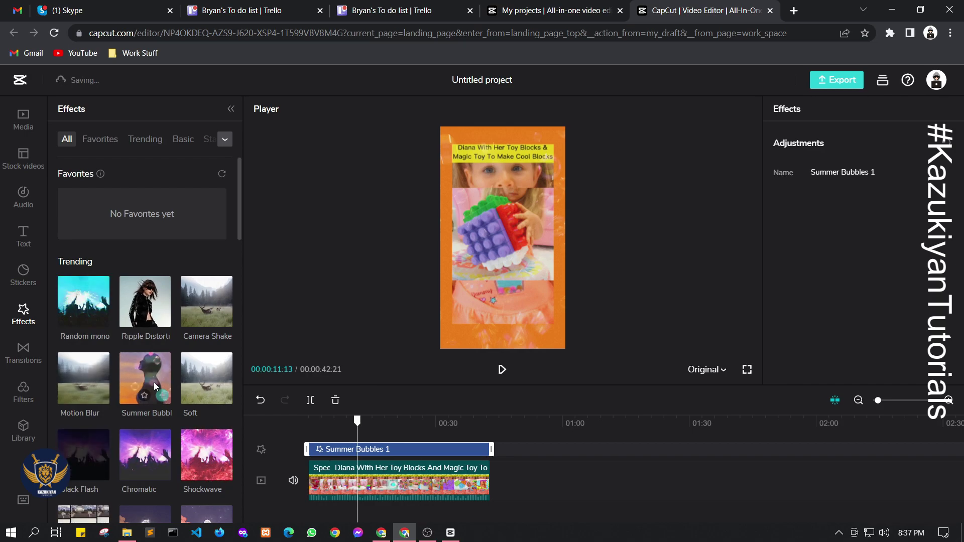
{"action": "scroll", "coordinate": [187, 405], "scroll_direction": "down", "scroll_amount": 8}
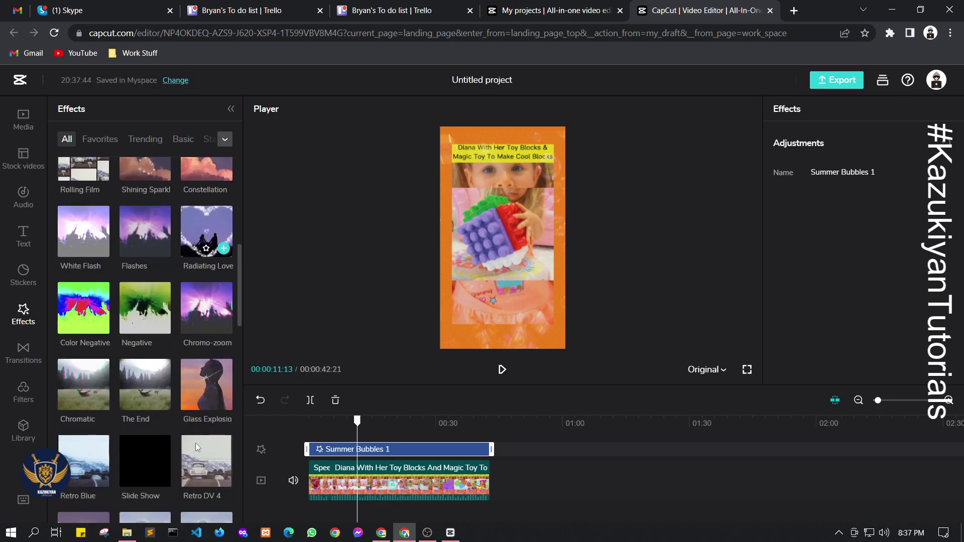
{"action": "scroll", "coordinate": [128, 432], "scroll_direction": "down", "scroll_amount": 12}
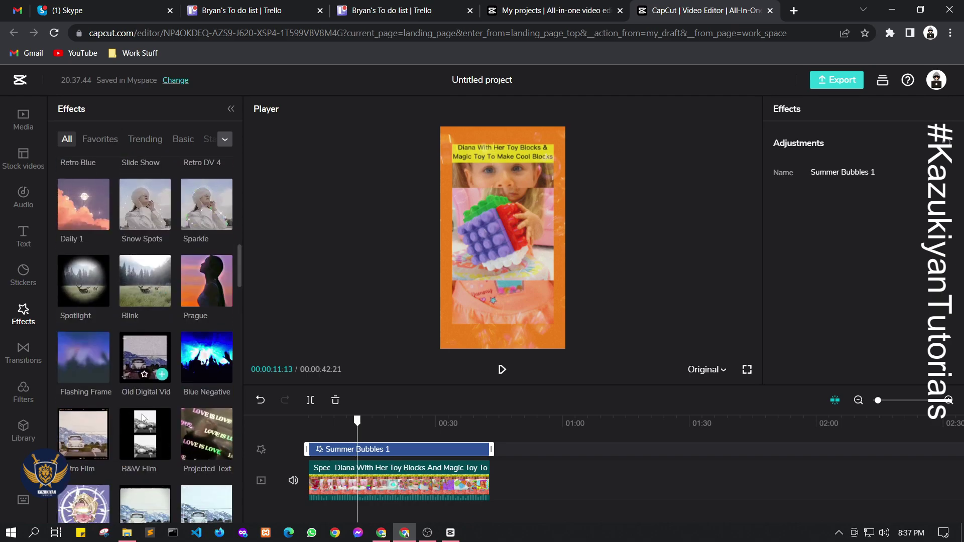
- Drop Infinite 1 on the cut between the first and main clips, then zoom the timeline in
{"action": "left_click", "coordinate": [25, 353]}
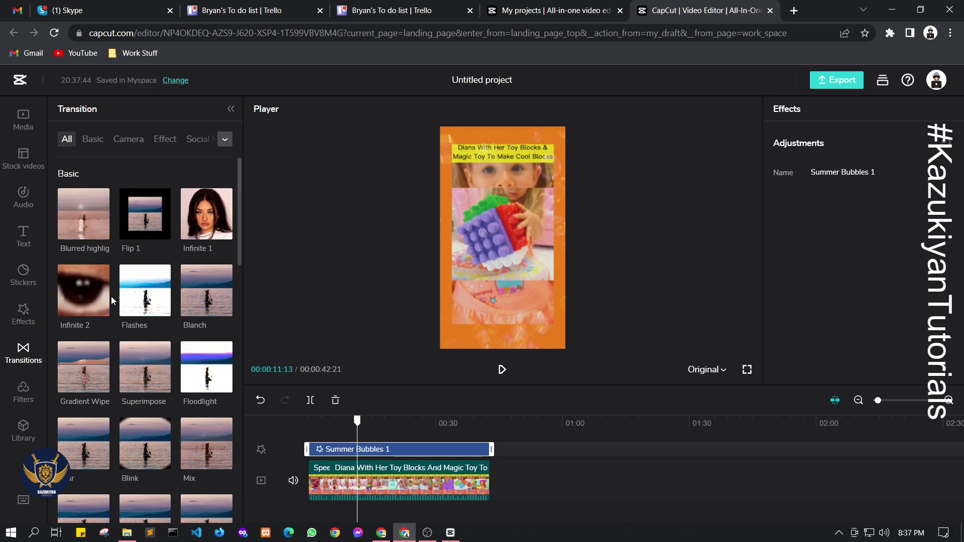
{"action": "left_click", "coordinate": [361, 466]}
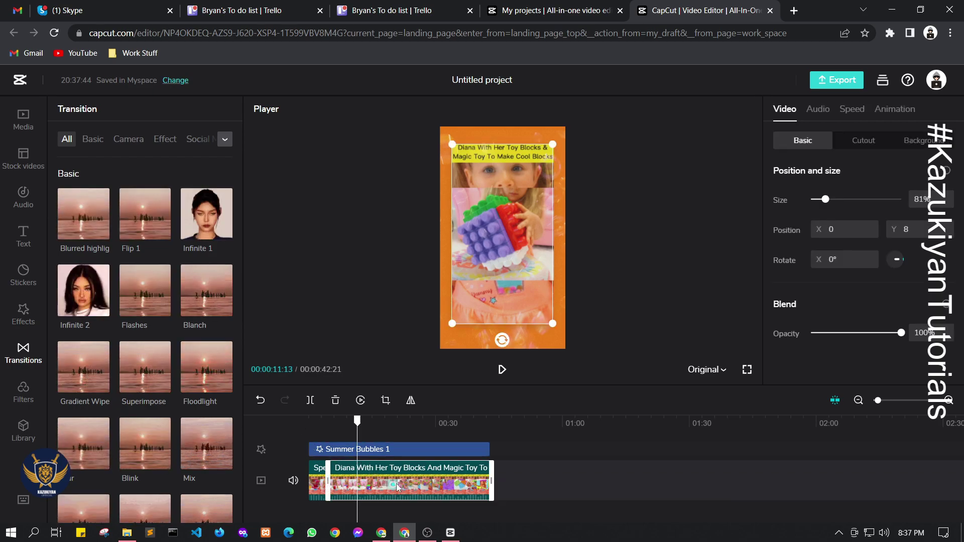
{"action": "left_click", "coordinate": [322, 486]}
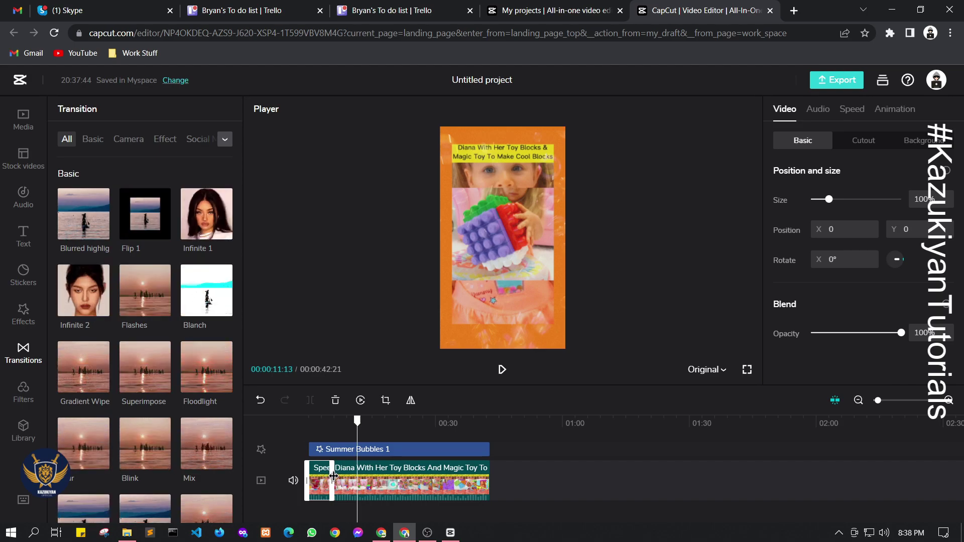
{"action": "left_click_drag", "start_coordinate": [199, 228], "coordinate": [340, 484]}
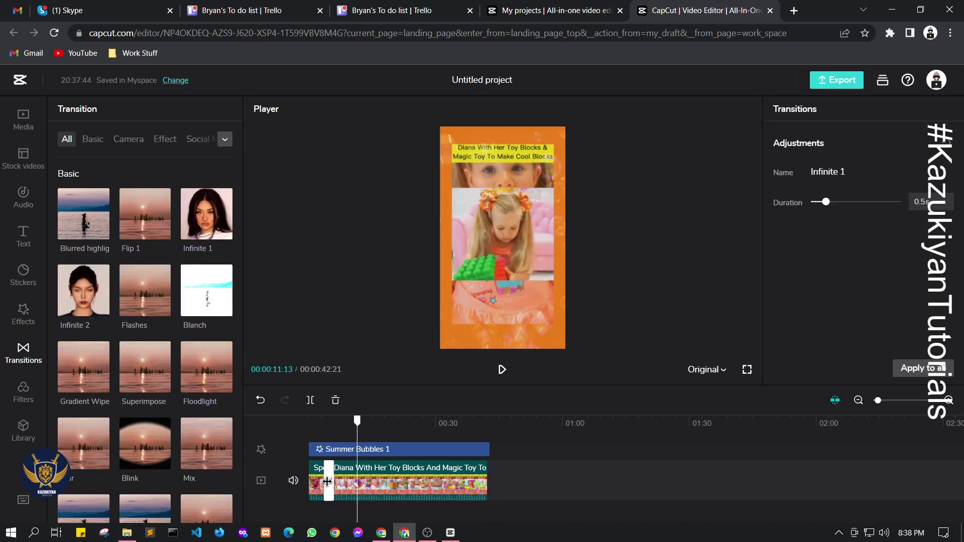
{"action": "left_click", "coordinate": [949, 401]}
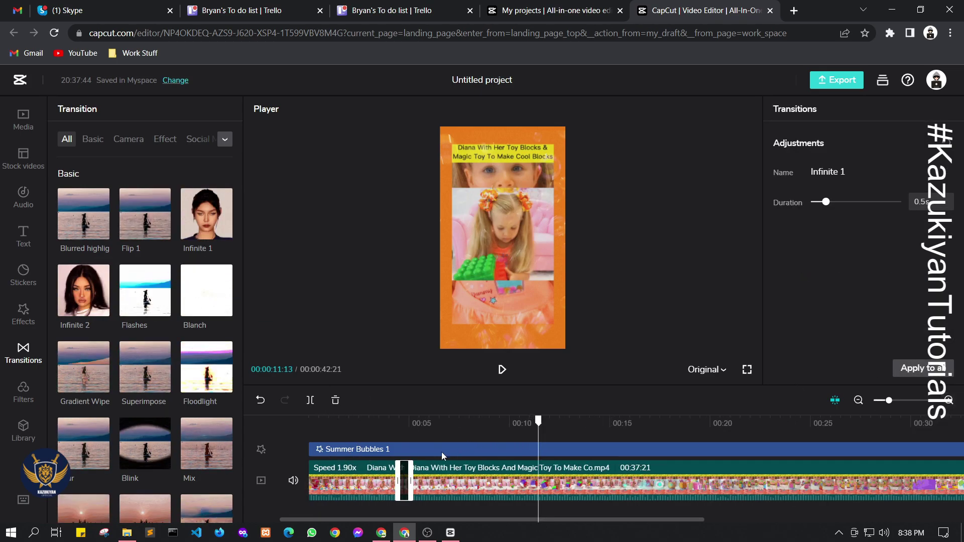
{"action": "mouse_move", "coordinate": [391, 433]}
{"action": "left_mouse_down"}
{"action": "mouse_move", "coordinate": [387, 426]}
{"action": "mouse_move", "coordinate": [407, 426]}
{"action": "left_mouse_up"}
{"action": "scroll", "coordinate": [146, 436], "scroll_direction": "down", "scroll_amount": 8}
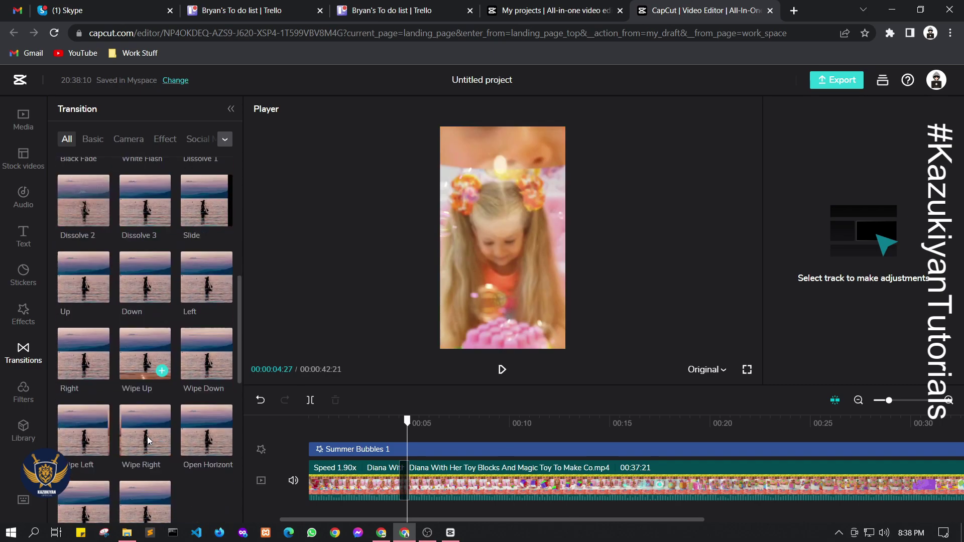
{"action": "scroll", "coordinate": [147, 436], "scroll_direction": "down", "scroll_amount": 3}
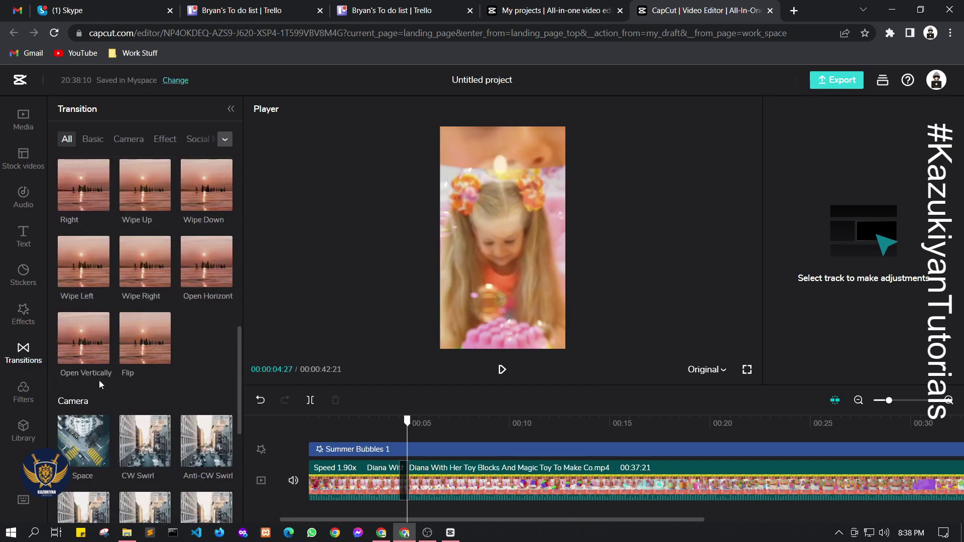
- Try the Dark brown filter on the first clip's timeline, then delete it again
{"action": "left_click", "coordinate": [30, 392]}
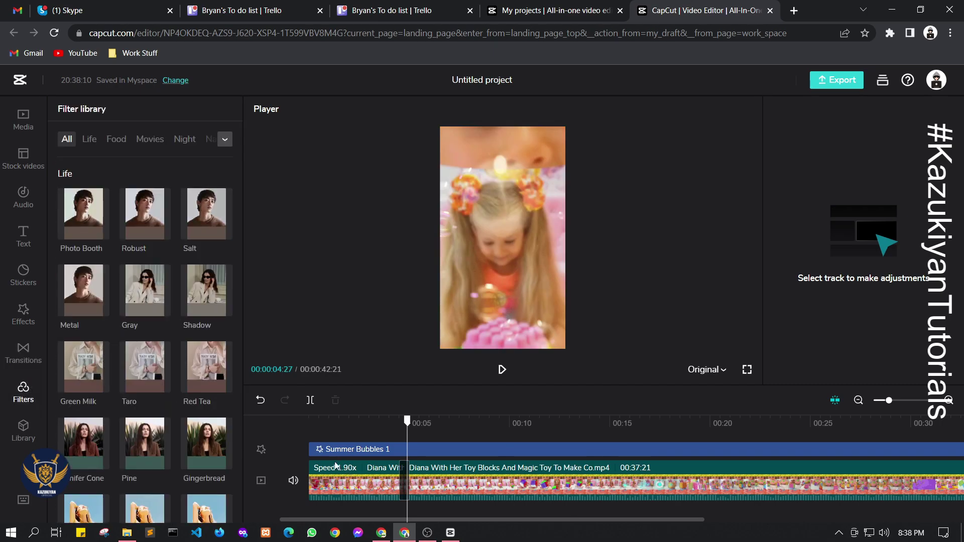
{"action": "scroll", "coordinate": [138, 412], "scroll_direction": "down", "scroll_amount": 12}
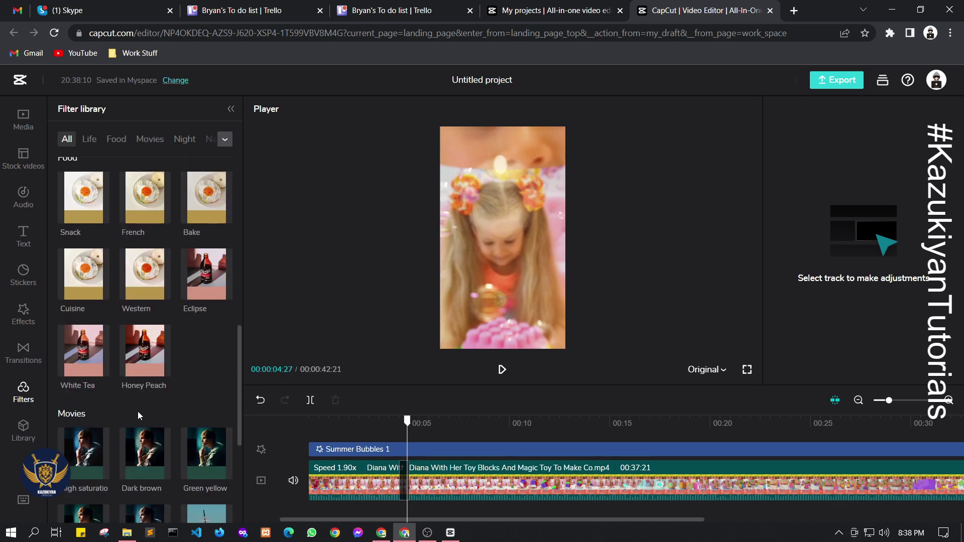
{"action": "left_click", "coordinate": [365, 488]}
{"action": "scroll", "coordinate": [146, 353], "scroll_direction": "down", "scroll_amount": 3}
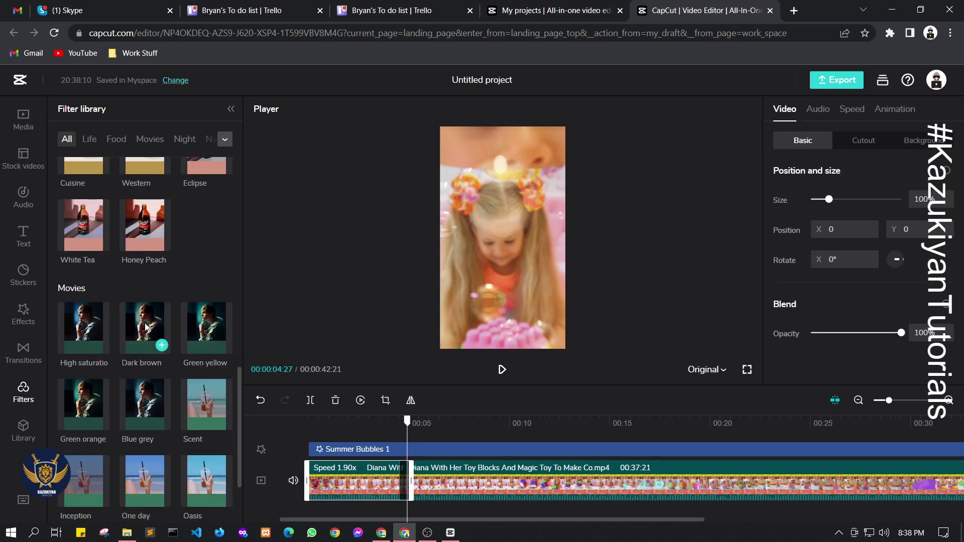
{"action": "left_click_drag", "start_coordinate": [145, 326], "coordinate": [387, 431]}
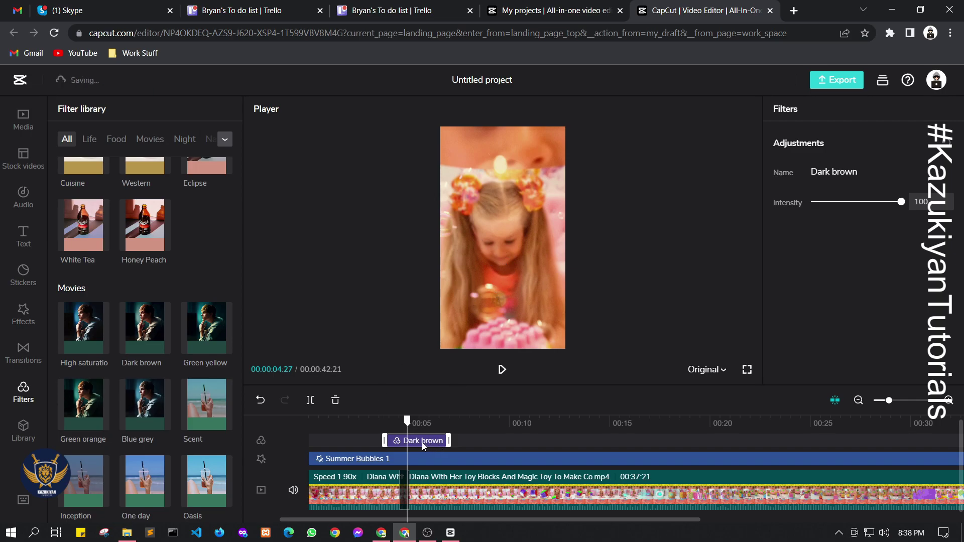
{"action": "key", "text": "Delete"}
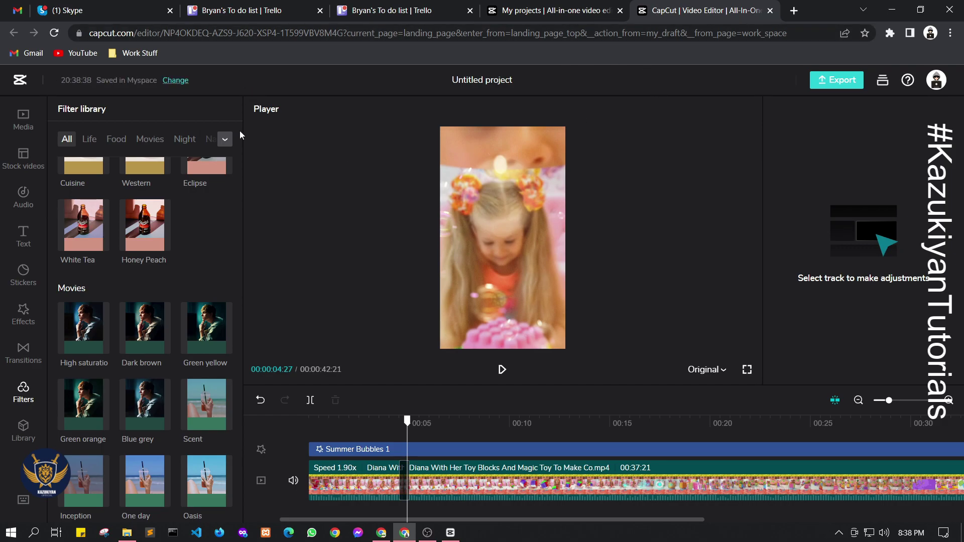
- Launch CapCut desktop, shift its window left, and start a new empty project
{"action": "left_click", "coordinate": [450, 533]}
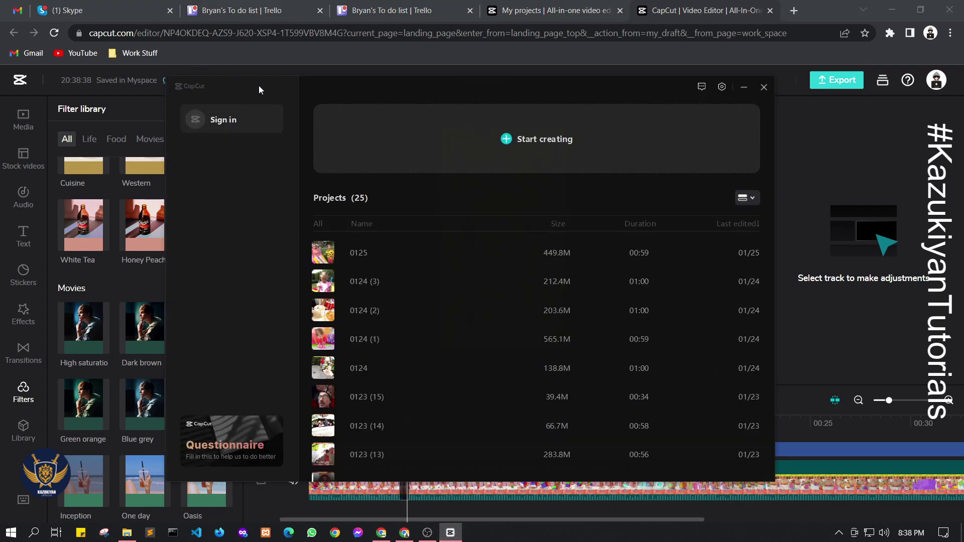
{"action": "left_click_drag", "start_coordinate": [259, 89], "coordinate": [210, 91]}
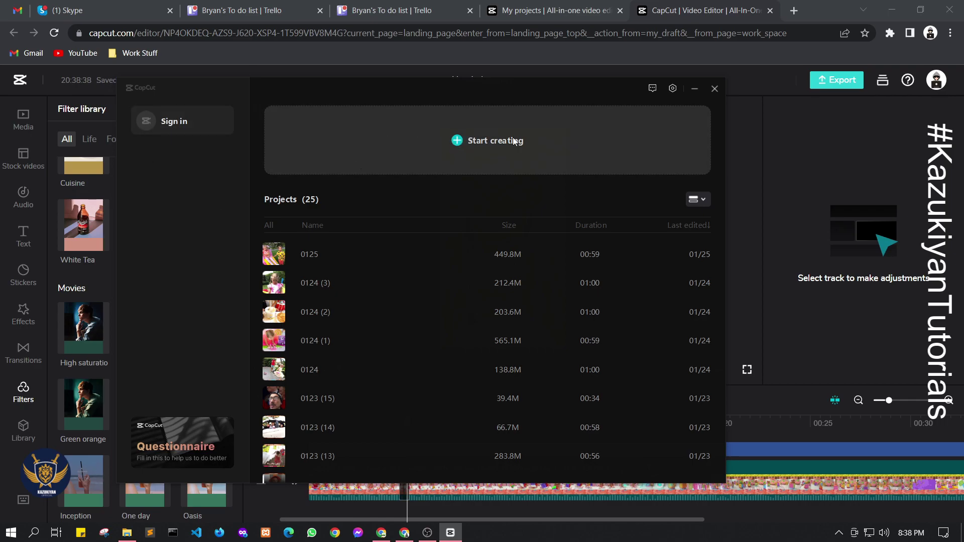
{"action": "left_click", "coordinate": [452, 146]}
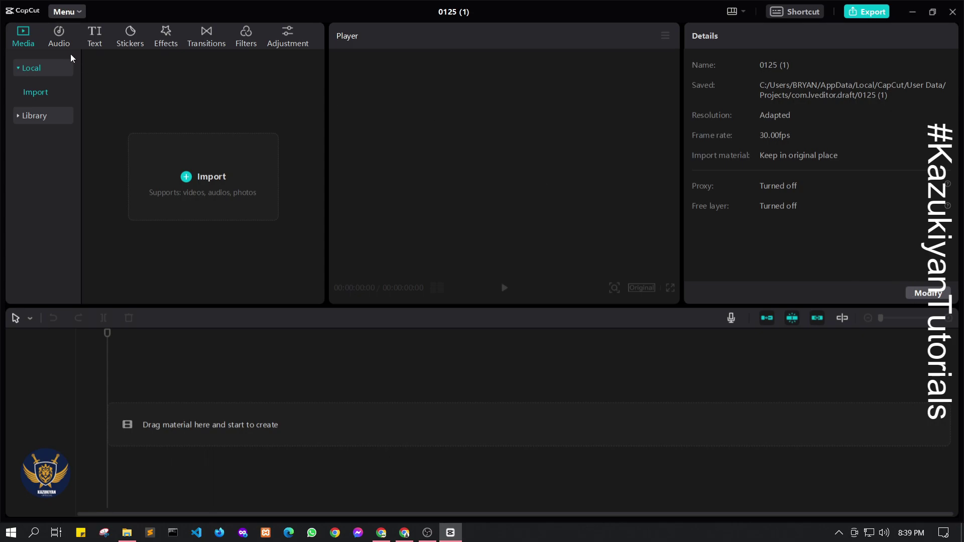
- In the import dialog, browse from Videos through projects to folder 4
{"action": "left_click", "coordinate": [203, 203]}
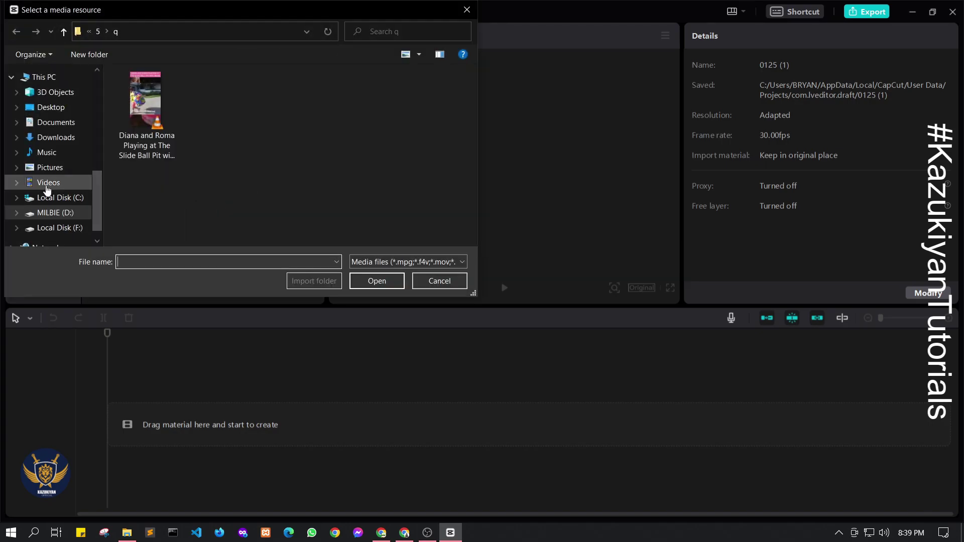
{"action": "left_click", "coordinate": [46, 185]}
{"action": "scroll", "coordinate": [51, 236], "scroll_direction": "down", "scroll_amount": 1}
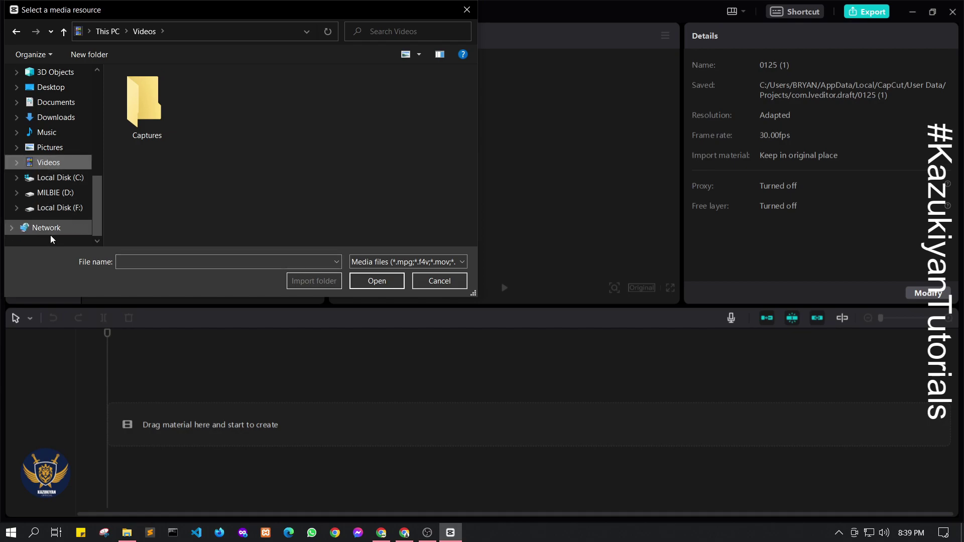
{"action": "scroll", "coordinate": [50, 201], "scroll_direction": "up", "scroll_amount": 4}
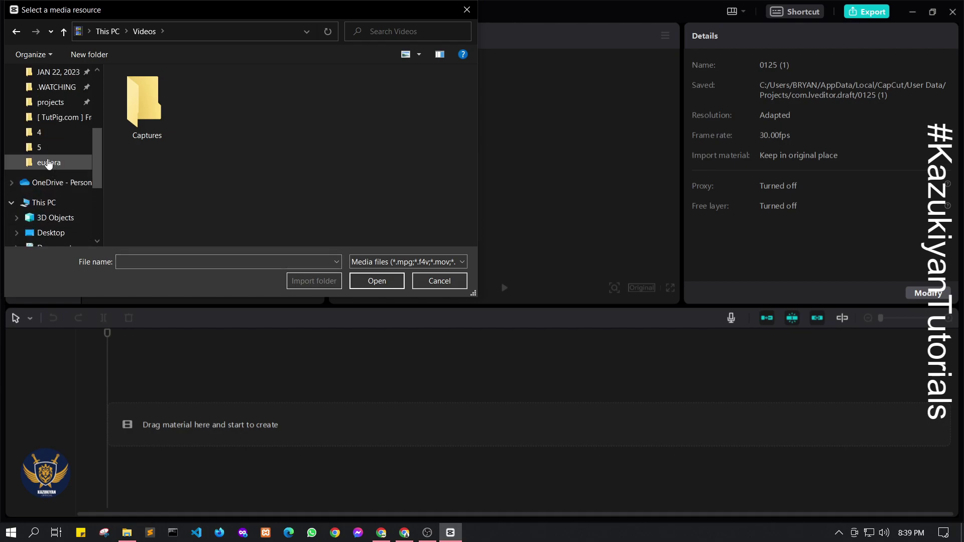
{"action": "left_click", "coordinate": [53, 102]}
{"action": "left_click", "coordinate": [59, 88]}
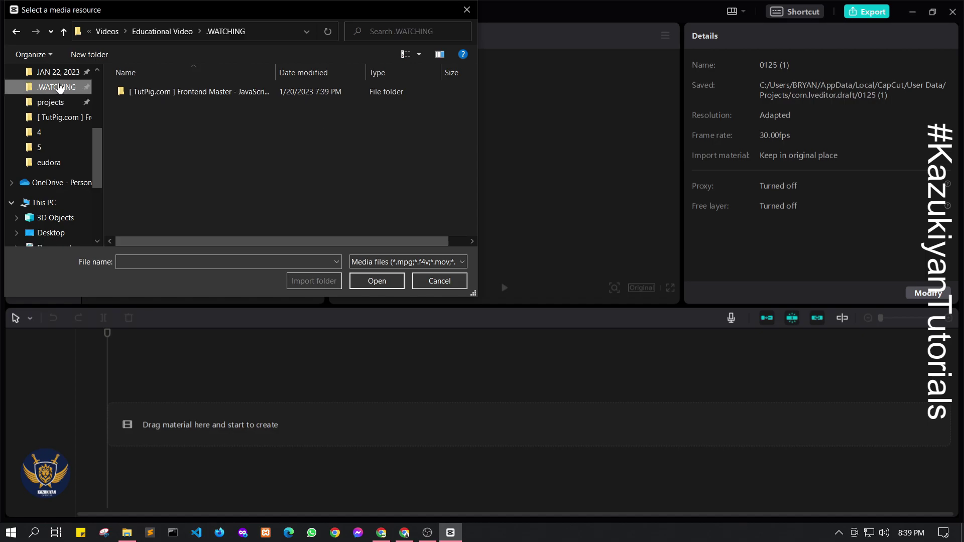
{"action": "left_click", "coordinate": [53, 102]}
{"action": "left_click", "coordinate": [49, 133]}
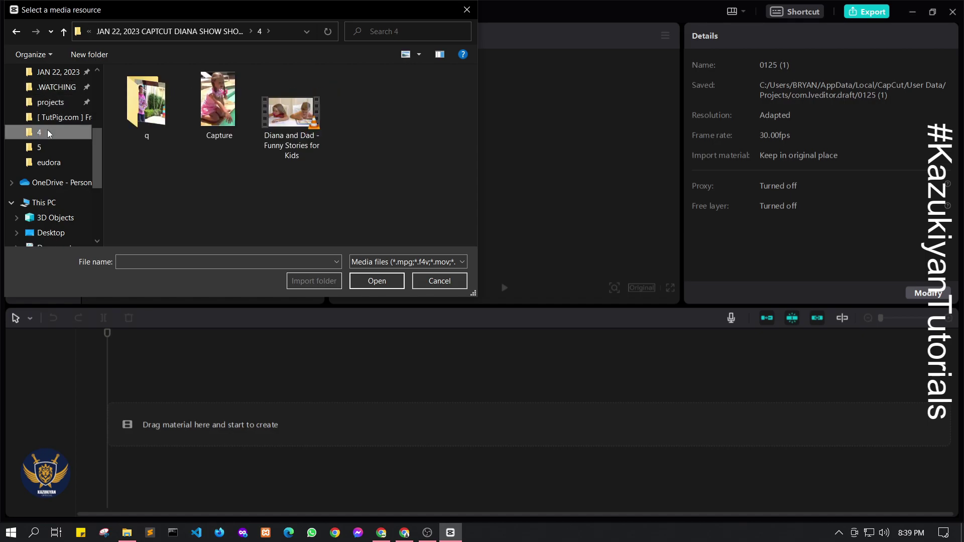
- Import the Diana and Dad video, drop it at the timeline start, and scrub to about 2:50
{"action": "double_click", "coordinate": [290, 115]}
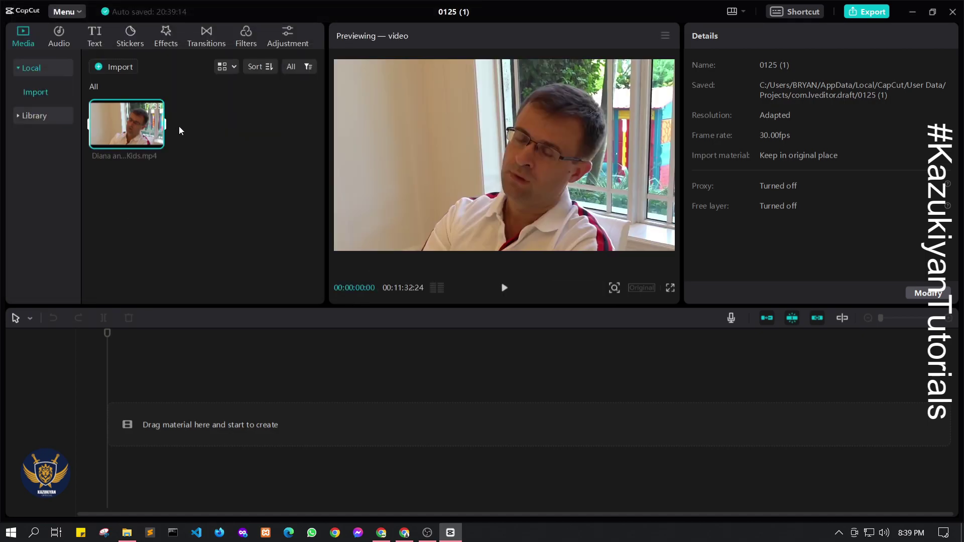
{"action": "left_click_drag", "start_coordinate": [133, 126], "coordinate": [96, 420]}
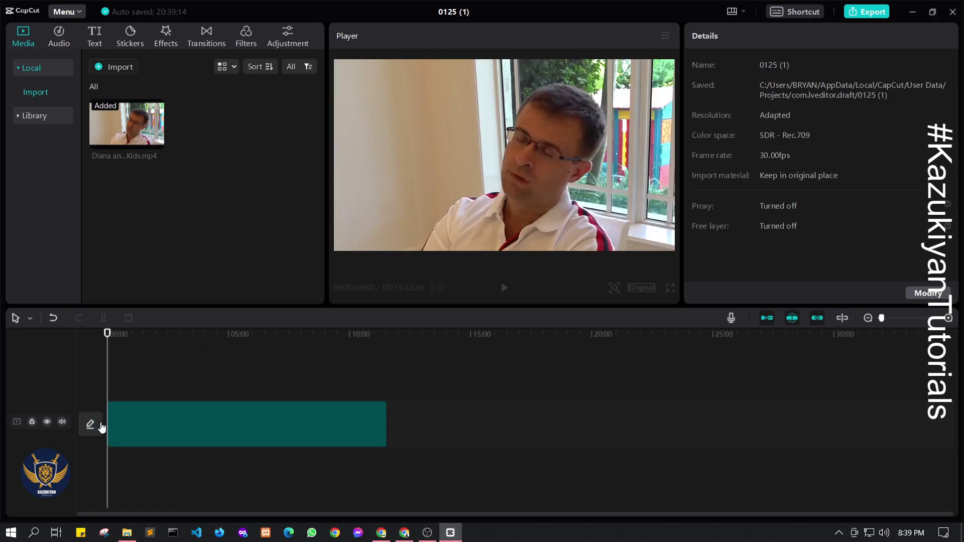
{"action": "left_click_drag", "start_coordinate": [109, 352], "coordinate": [176, 349]}
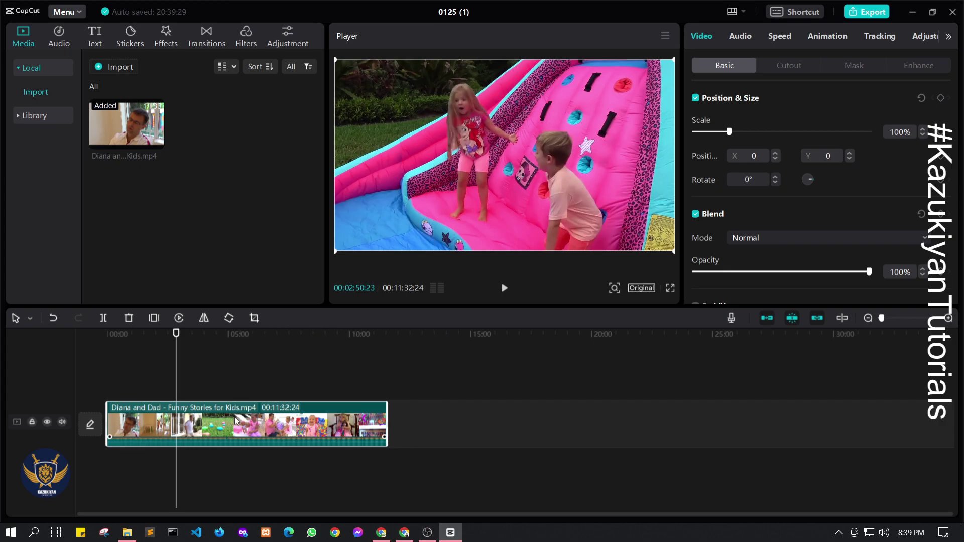
- Clear the timeline, then set a Customized 1080x1920 resolution in Project settings and save
{"action": "key", "text": "Delete"}
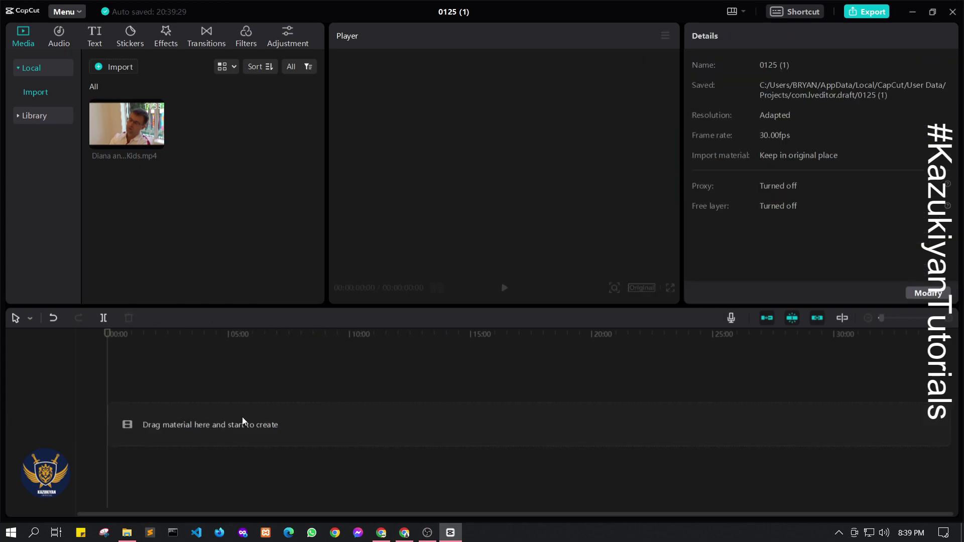
{"action": "left_click", "coordinate": [938, 296]}
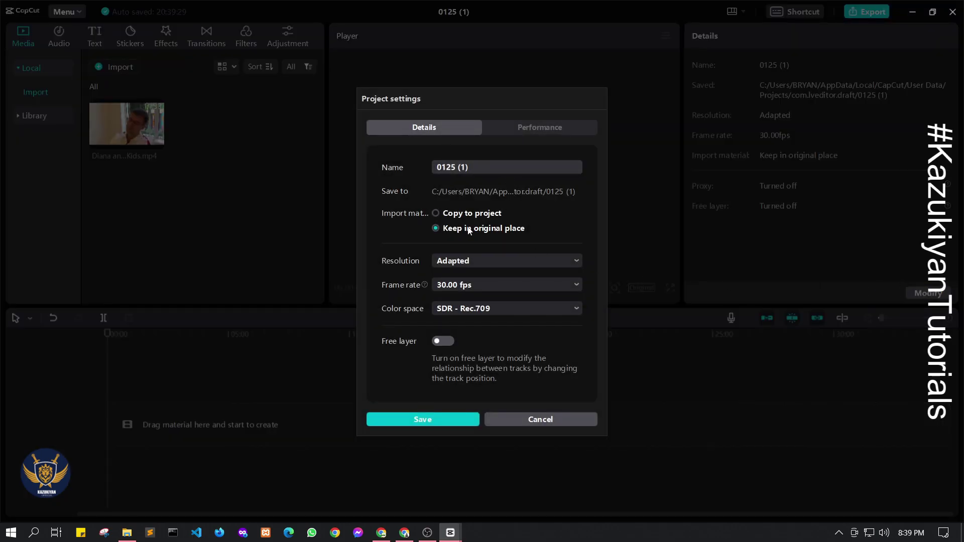
{"action": "left_click", "coordinate": [458, 262]}
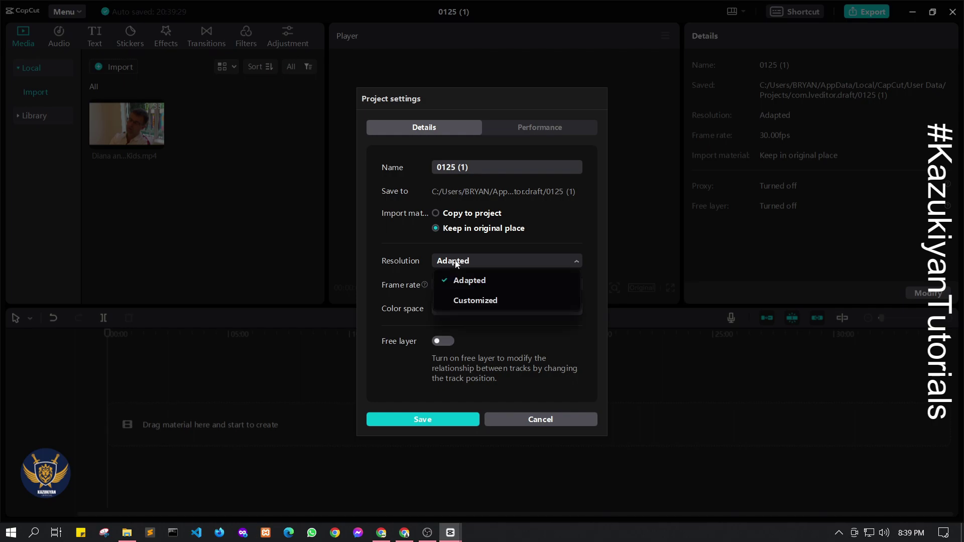
{"action": "left_click", "coordinate": [478, 302]}
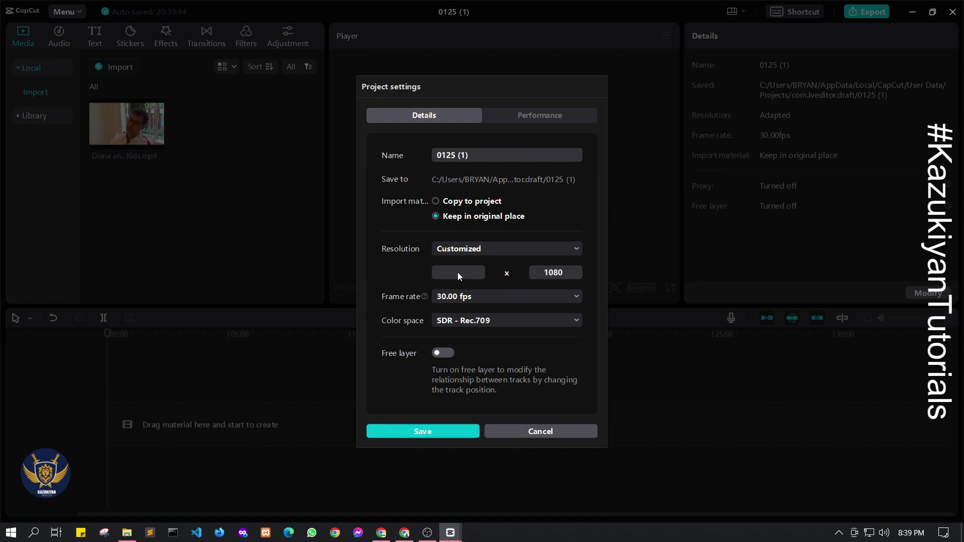
{"action": "type", "text": "080"}
{"action": "left_click", "coordinate": [438, 430]}
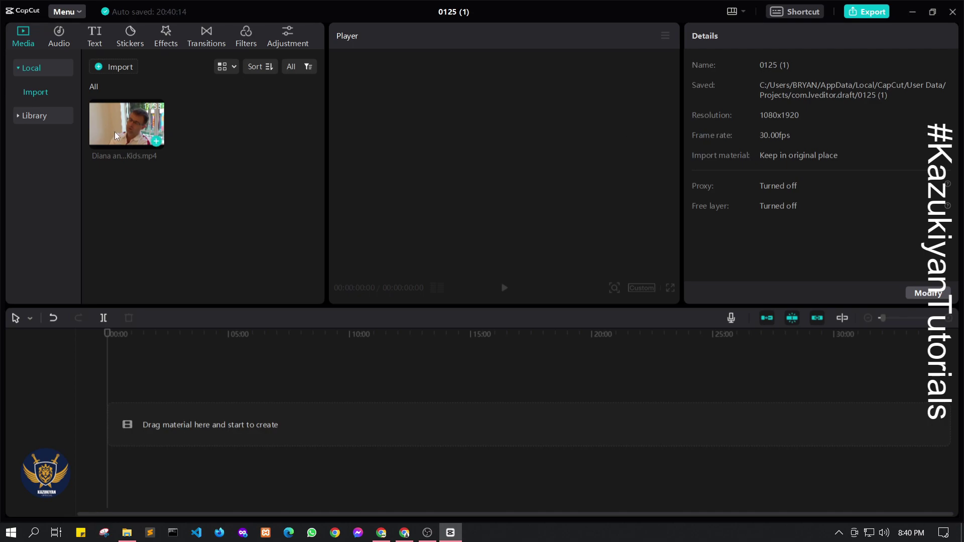
- Put the Diana clip on the timeline, scale it to about 320% and reposition it to fill the vertical frame
{"action": "left_click_drag", "start_coordinate": [114, 132], "coordinate": [131, 420]}
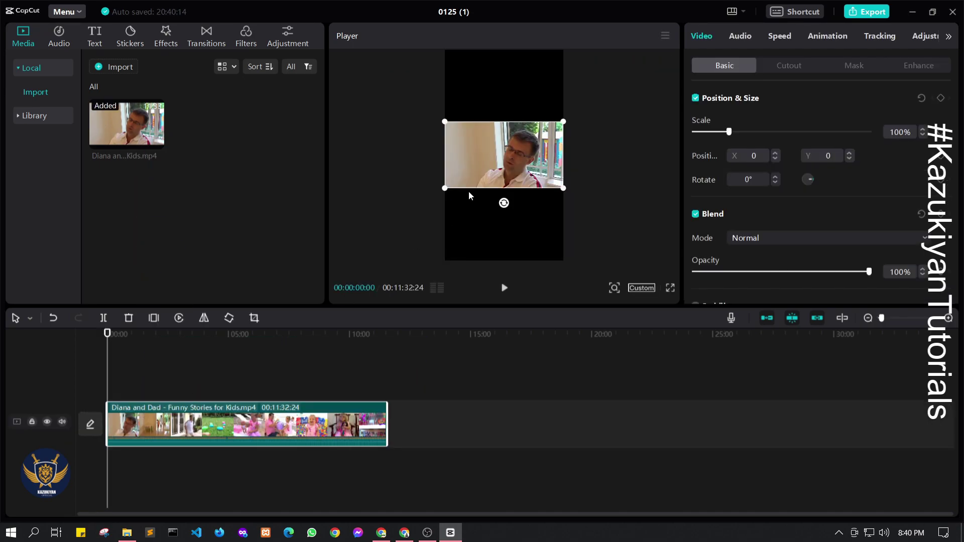
{"action": "left_click", "coordinate": [549, 80]}
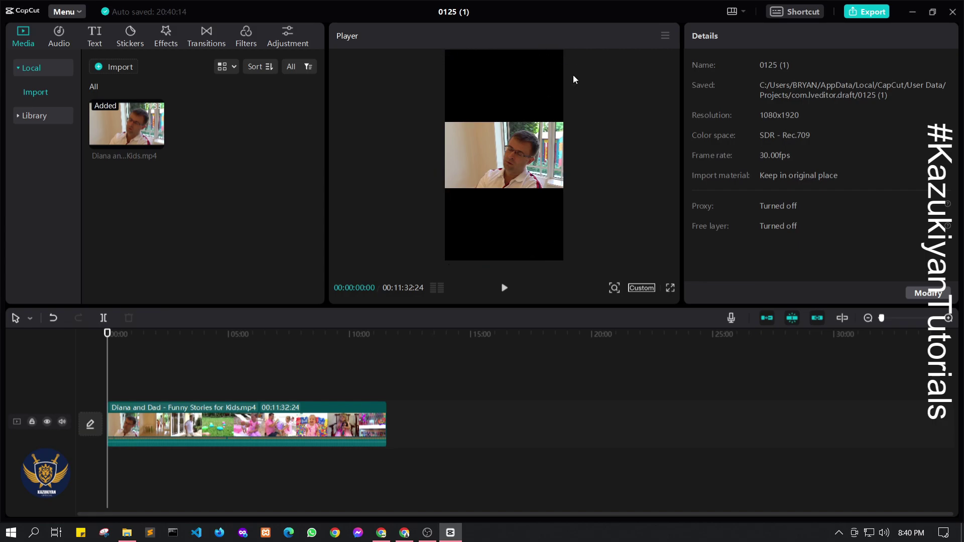
{"action": "left_click", "coordinate": [495, 167]}
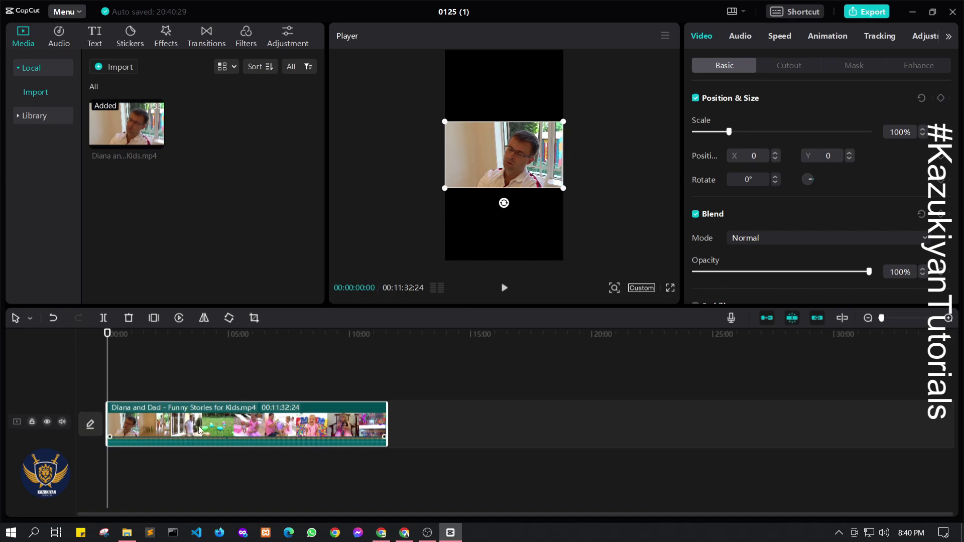
{"action": "left_click_drag", "start_coordinate": [731, 131], "coordinate": [809, 129]}
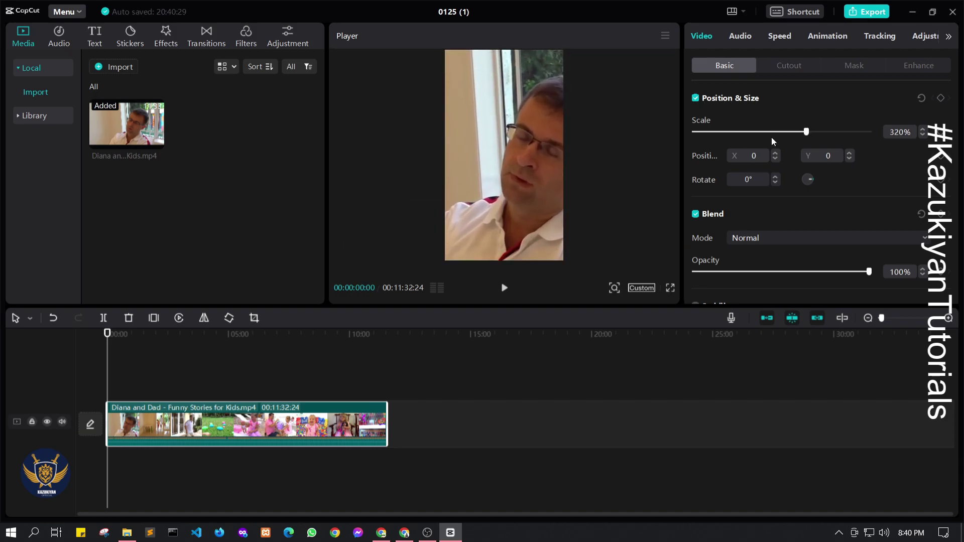
{"action": "left_click_drag", "start_coordinate": [611, 198], "coordinate": [480, 247]}
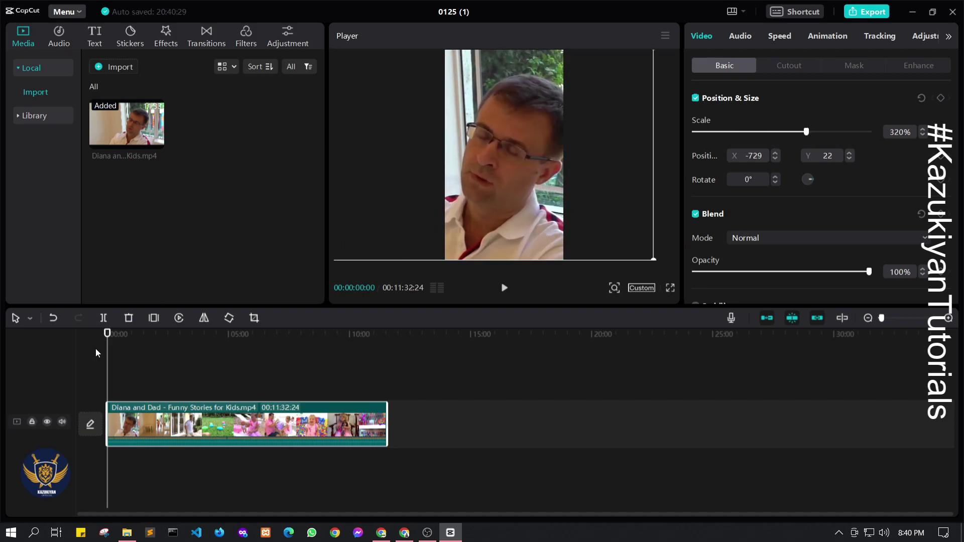
- Split the clip around 00:01:07 and 00:01:49:24, and delete the section between the cuts
{"action": "left_click_drag", "start_coordinate": [107, 333], "coordinate": [179, 321]}
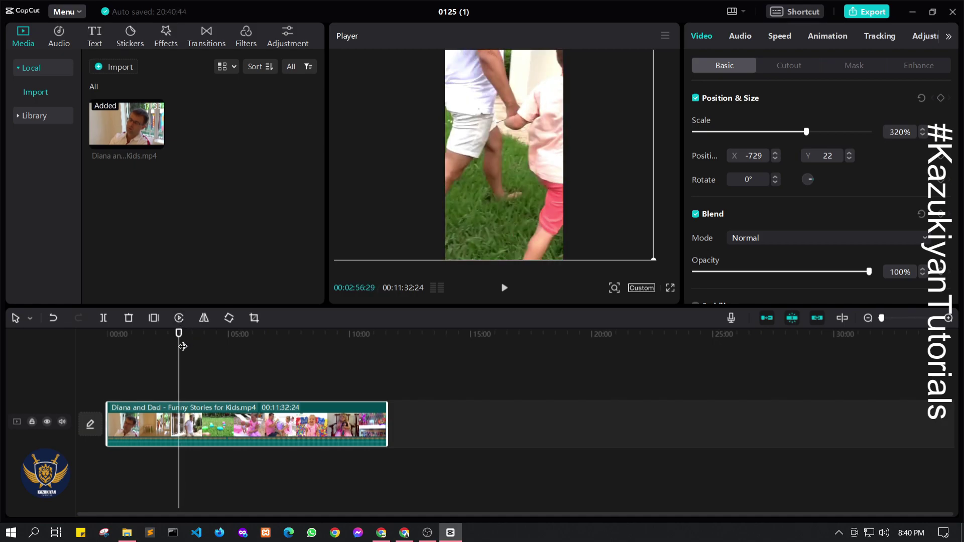
{"action": "left_click_drag", "start_coordinate": [179, 332], "coordinate": [140, 334]}
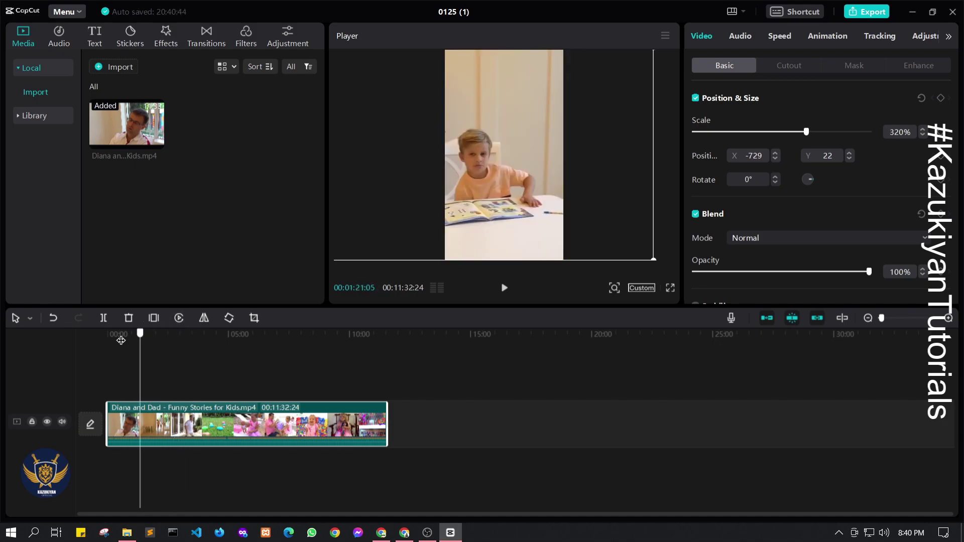
{"action": "left_click", "coordinate": [131, 336]}
{"action": "left_click", "coordinate": [103, 318]}
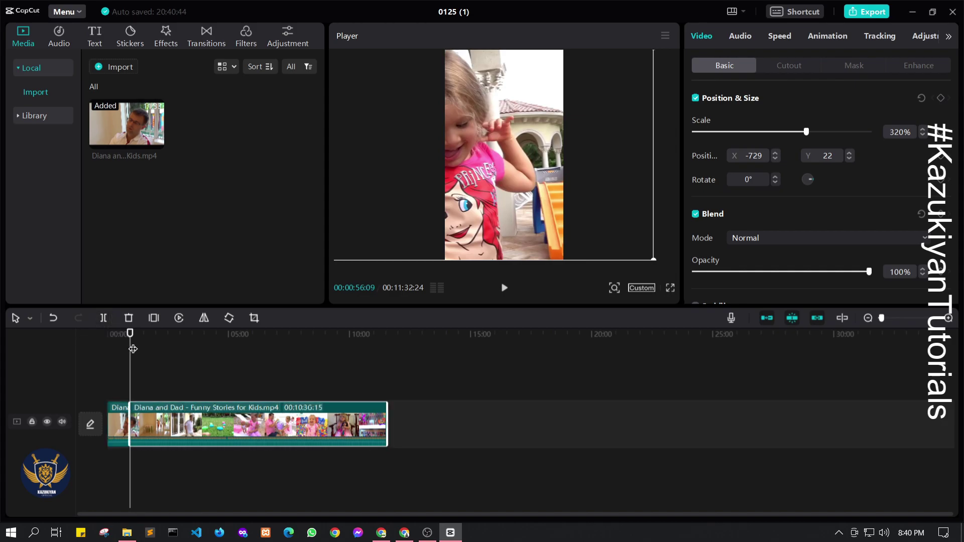
{"action": "left_click", "coordinate": [134, 336]}
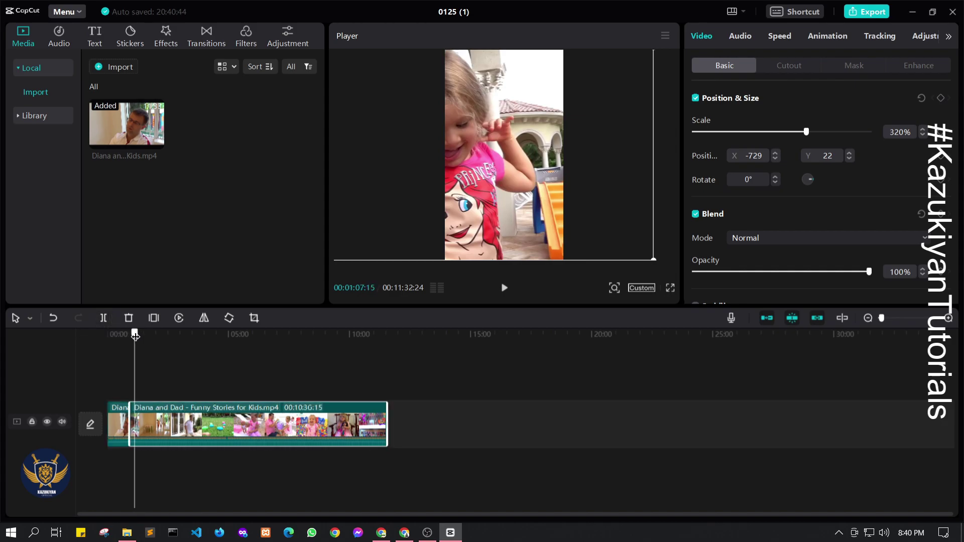
{"action": "left_click_drag", "start_coordinate": [134, 334], "coordinate": [151, 334]}
{"action": "left_click", "coordinate": [104, 318]}
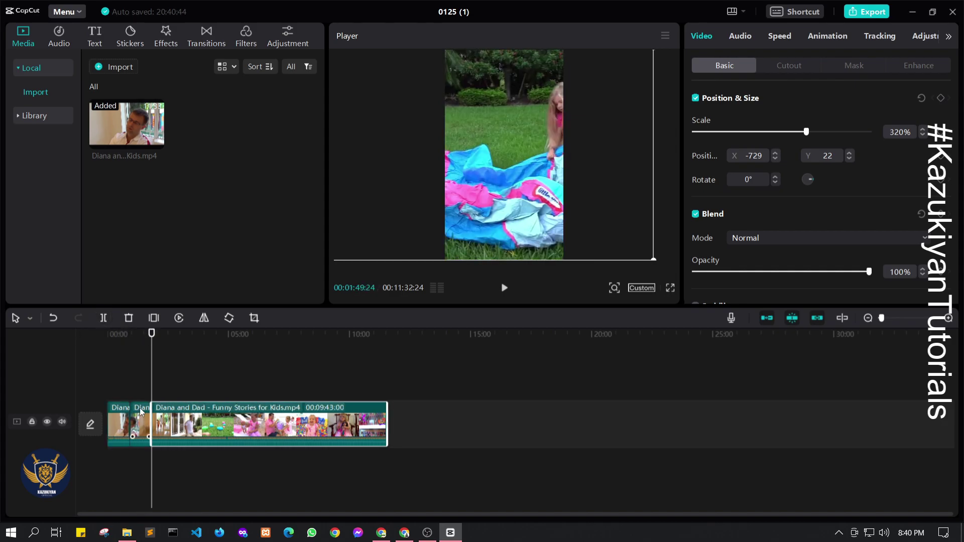
{"action": "left_click", "coordinate": [141, 413]}
{"action": "left_click", "coordinate": [128, 317]}
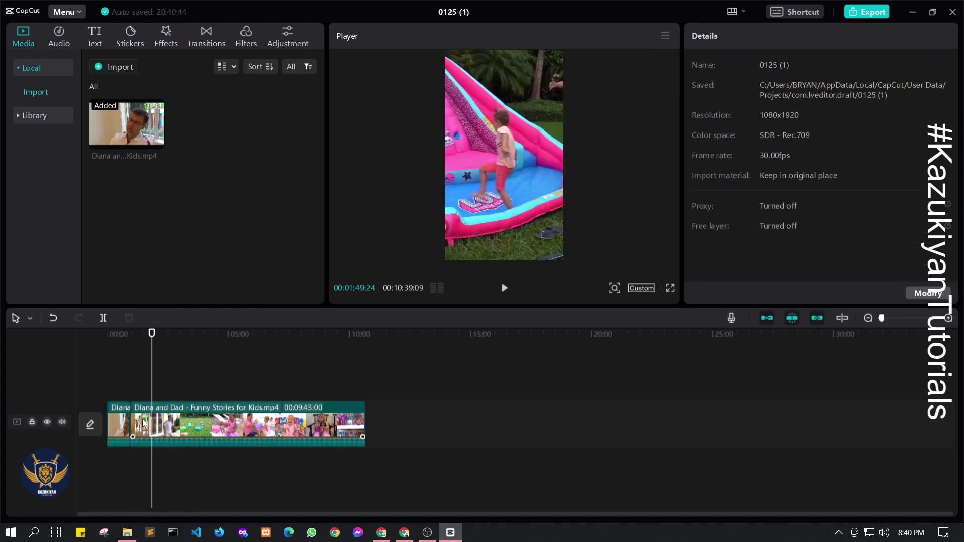
{"action": "left_click_drag", "start_coordinate": [152, 334], "coordinate": [116, 334]}
- Drop a Default text caption onto the timeline at the start of the Diana clip
{"action": "left_click", "coordinate": [118, 424]}
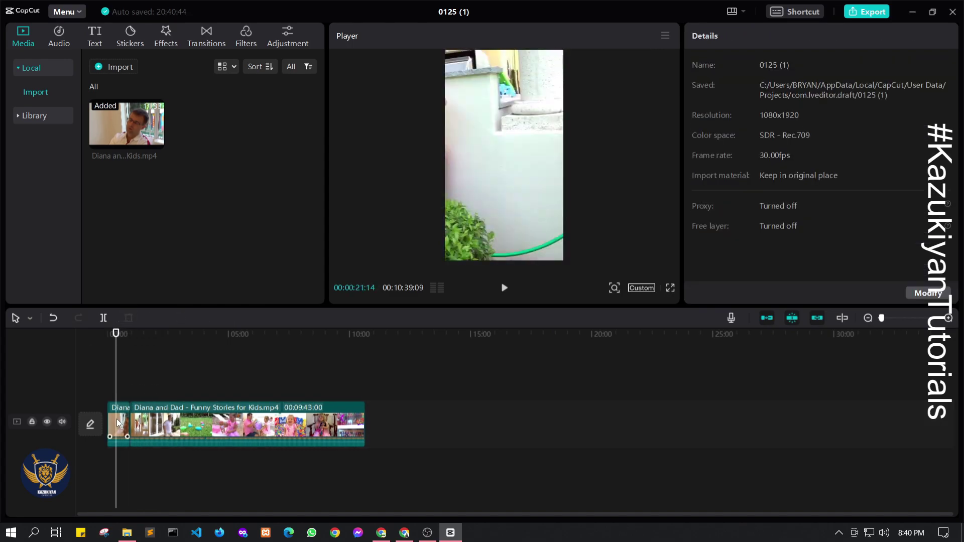
{"action": "left_click", "coordinate": [95, 36]}
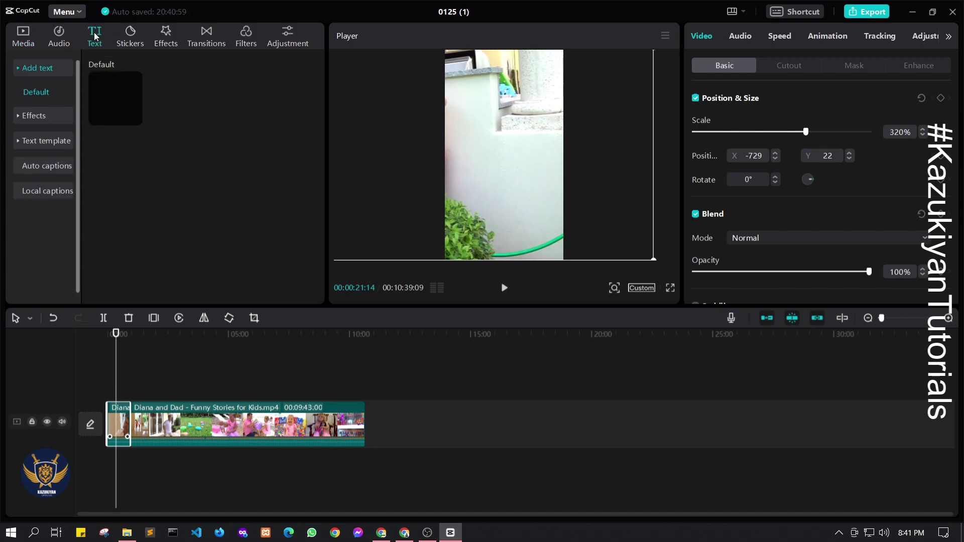
{"action": "mouse_move", "coordinate": [100, 104]}
{"action": "left_click_drag", "start_coordinate": [101, 104], "coordinate": [105, 390]}
{"action": "left_click", "coordinate": [107, 390]}
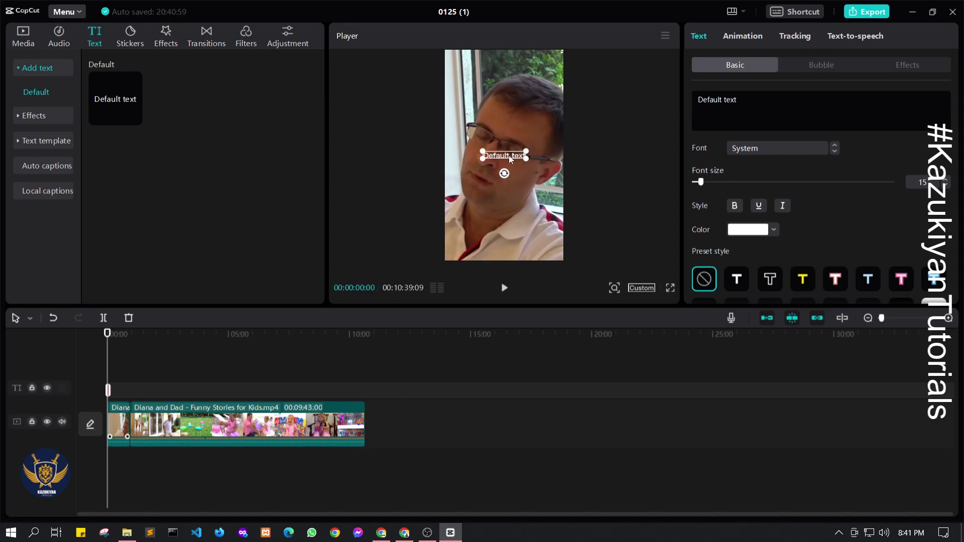
- Apply the dark-red text preset style and adjust the position in the preview
{"action": "scroll", "coordinate": [803, 229], "scroll_direction": "down", "scroll_amount": 1}
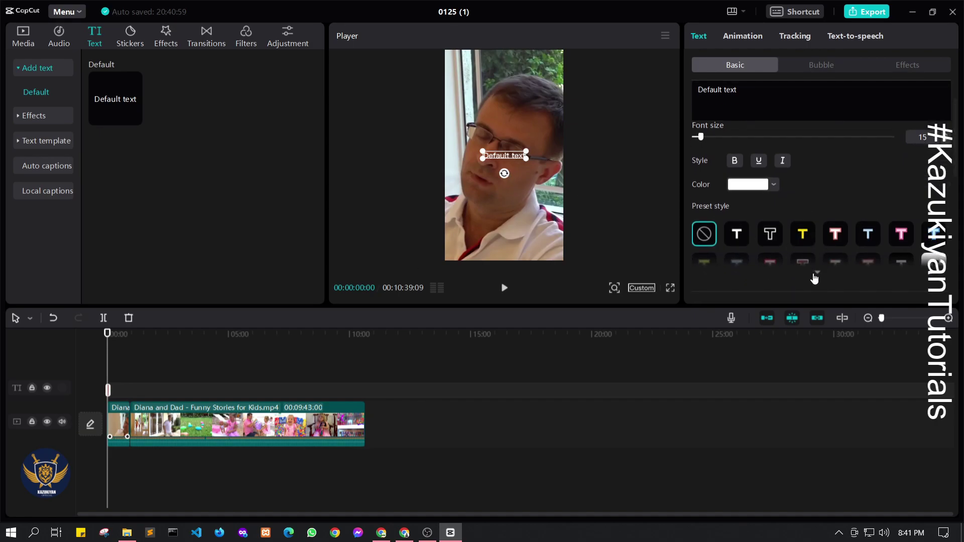
{"action": "left_click", "coordinate": [802, 266]}
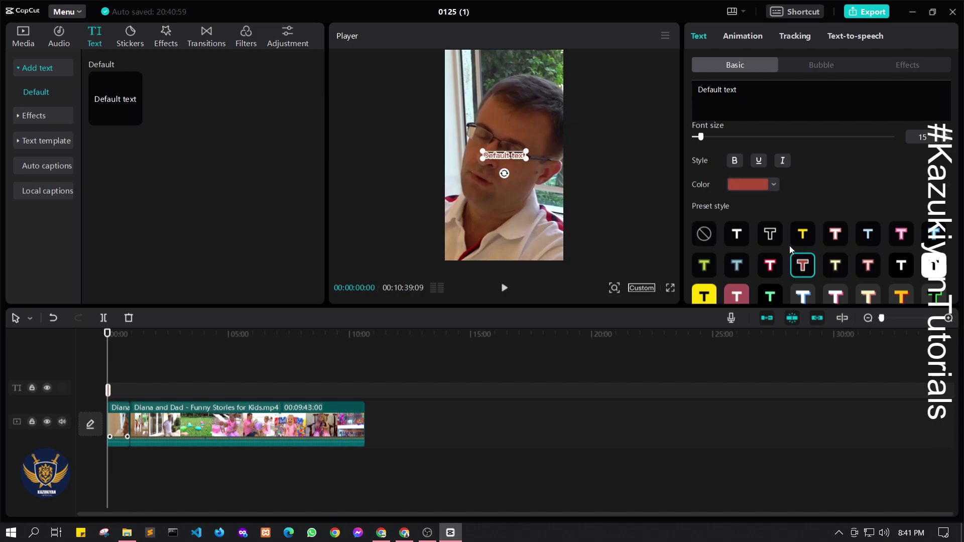
{"action": "mouse_move", "coordinate": [516, 170]}
{"action": "left_mouse_down"}
{"action": "mouse_move", "coordinate": [497, 173]}
{"action": "mouse_move", "coordinate": [508, 157]}
{"action": "left_mouse_up"}
{"action": "left_click", "coordinate": [508, 157]}
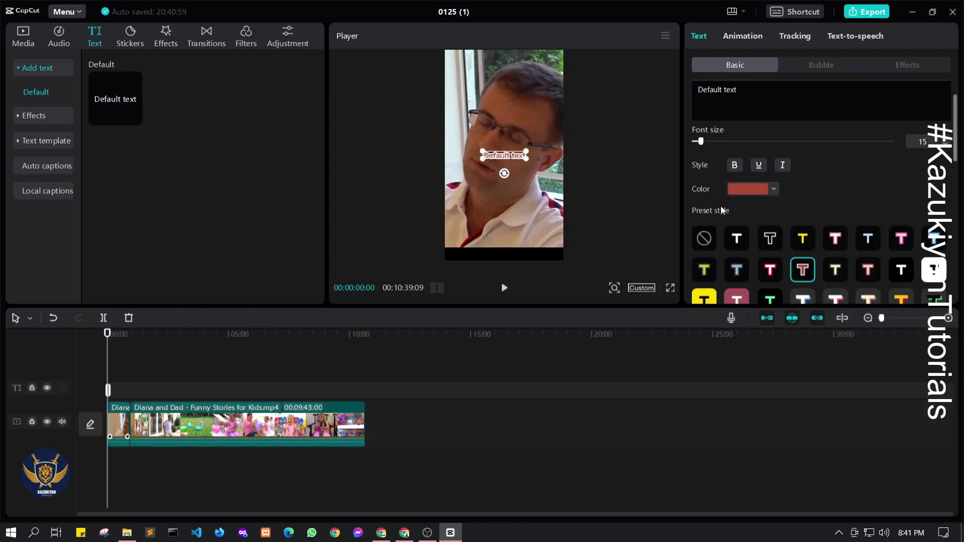
- Replace the caption wording with 'This is a test'
{"action": "left_click", "coordinate": [757, 105]}
{"action": "type", "text": "sdfgsdf"}
{"action": "key", "text": "ctrl+a"}
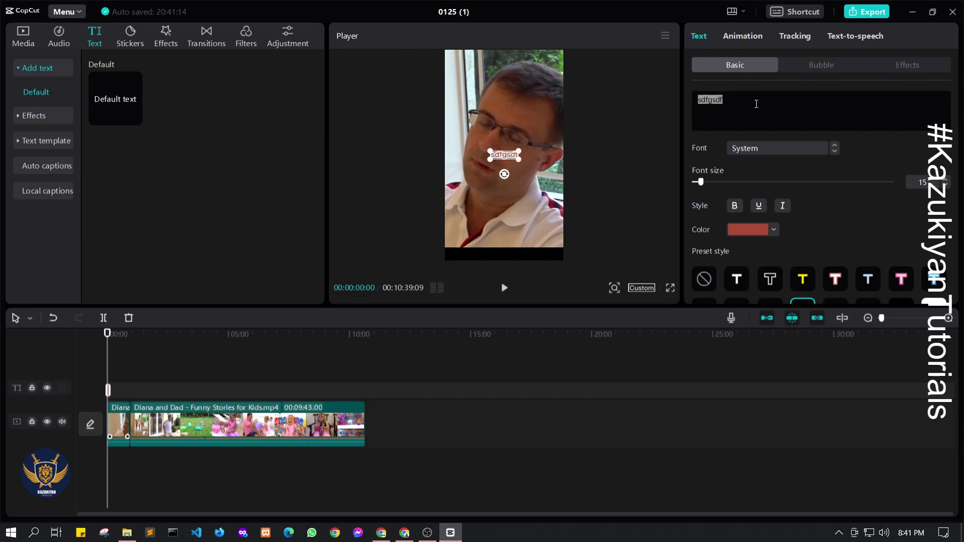
{"action": "type", "text": "This is a test"}
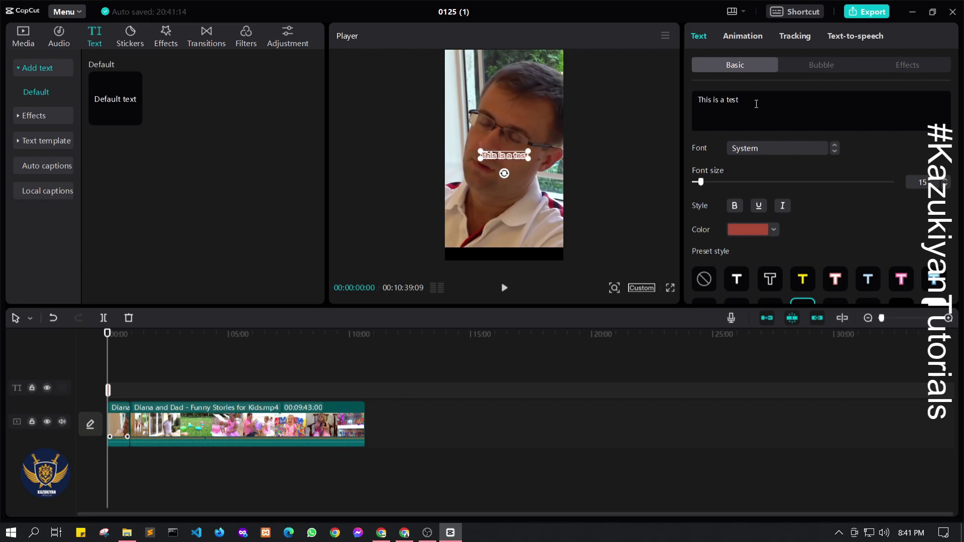
- Give the caption a white preset with a pink background box, 87% height and 89% width
{"action": "scroll", "coordinate": [786, 196], "scroll_direction": "down", "scroll_amount": 5}
{"action": "scroll", "coordinate": [894, 224], "scroll_direction": "up", "scroll_amount": 4}
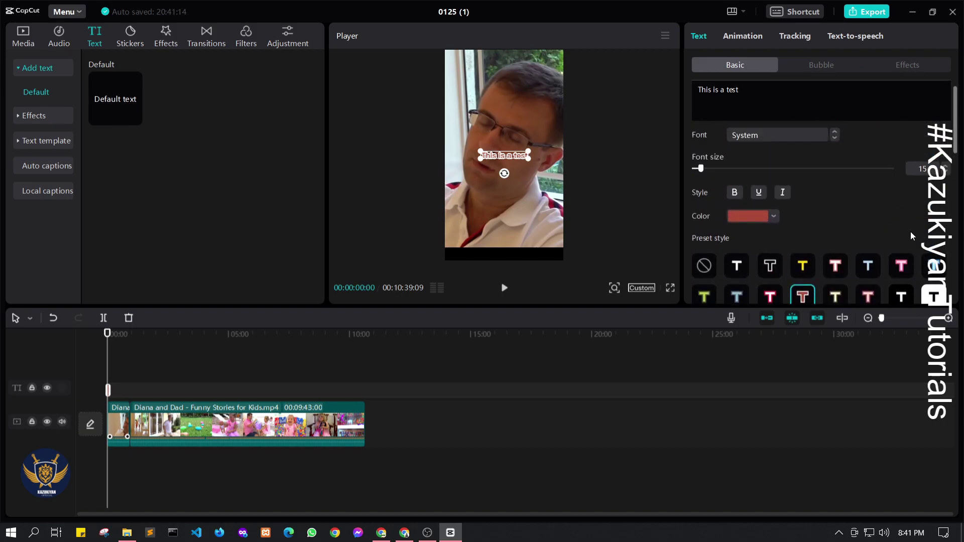
{"action": "left_click", "coordinate": [932, 263]}
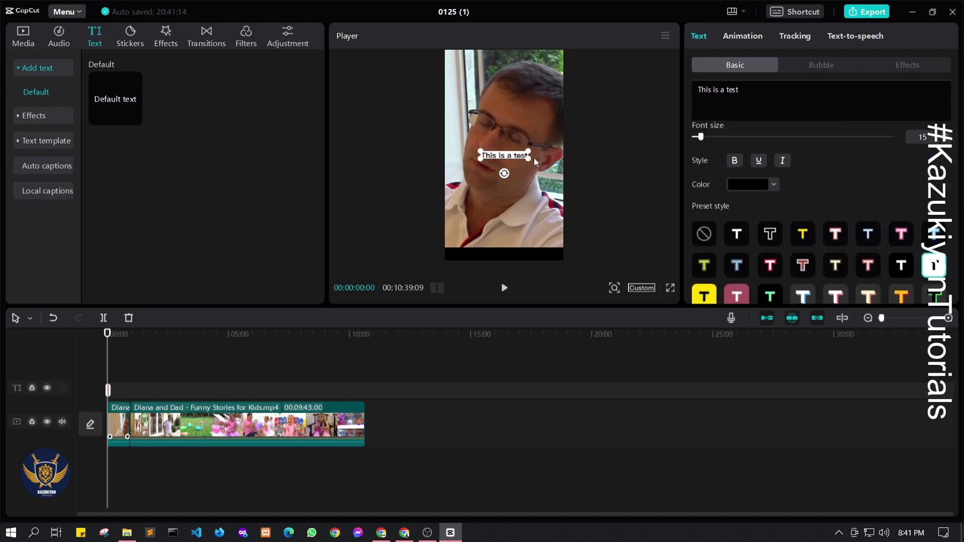
{"action": "left_click", "coordinate": [737, 298]}
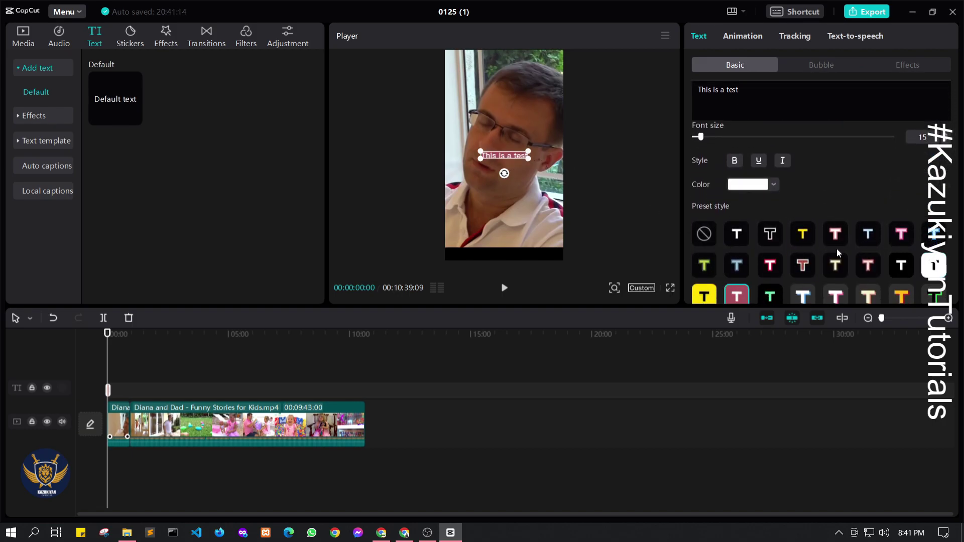
{"action": "scroll", "coordinate": [834, 250], "scroll_direction": "down", "scroll_amount": 8}
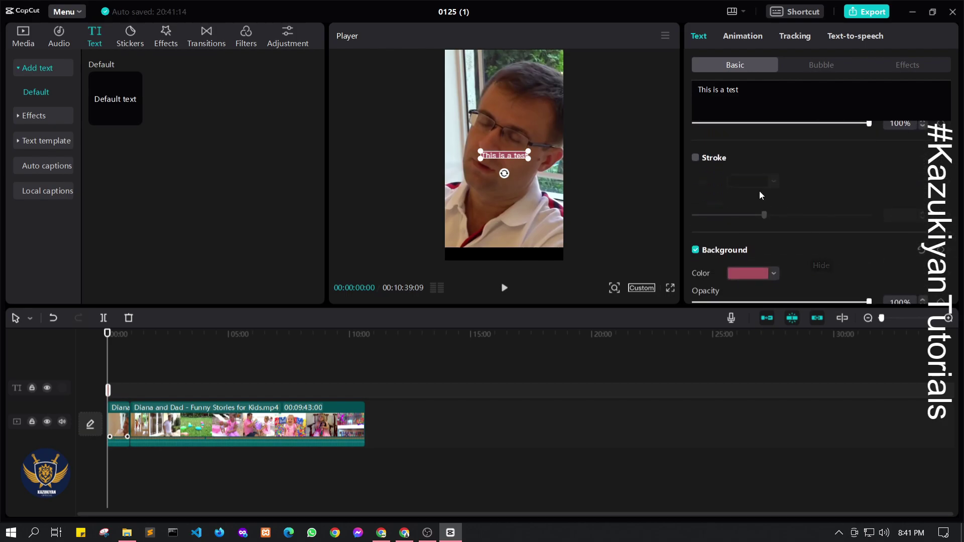
{"action": "scroll", "coordinate": [804, 266], "scroll_direction": "down", "scroll_amount": 5}
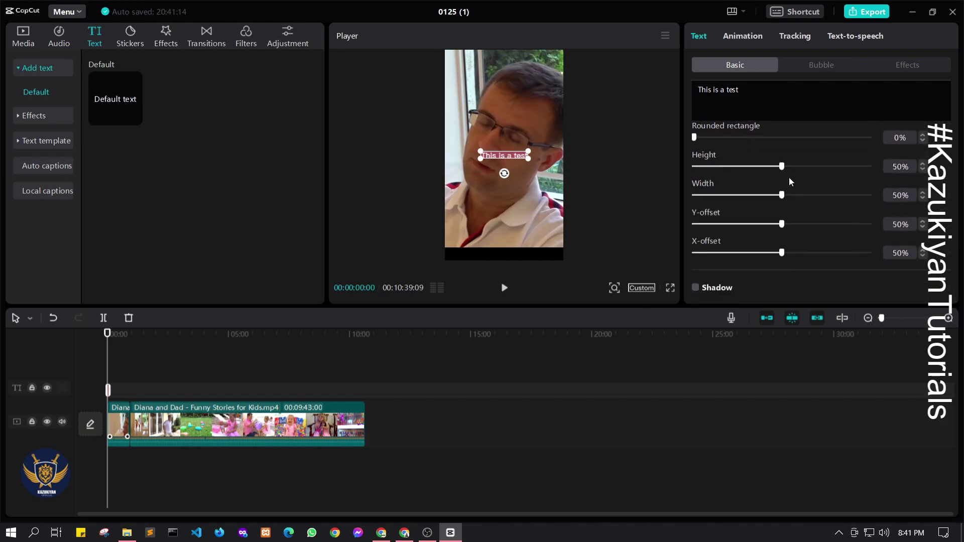
{"action": "left_click_drag", "start_coordinate": [790, 167], "coordinate": [848, 170]}
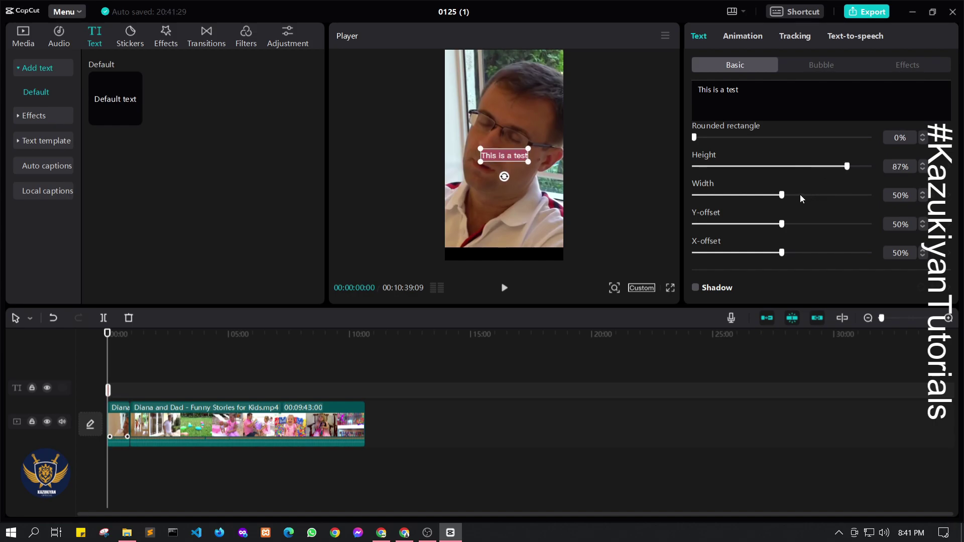
{"action": "left_click_drag", "start_coordinate": [784, 196], "coordinate": [849, 196]}
- Append ' for a video' so the caption reads 'This is a test for a video'
{"action": "left_click", "coordinate": [772, 101]}
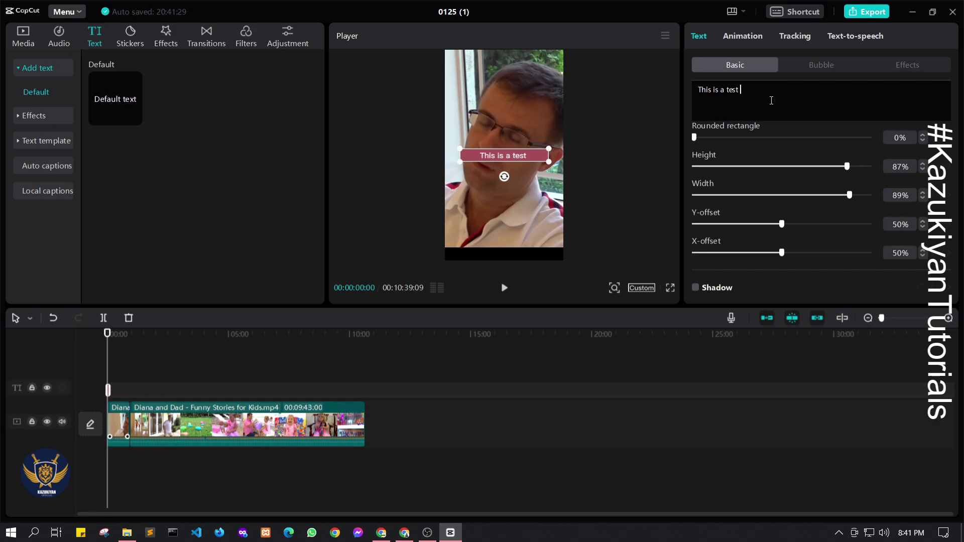
{"action": "type", "text": "for a"}
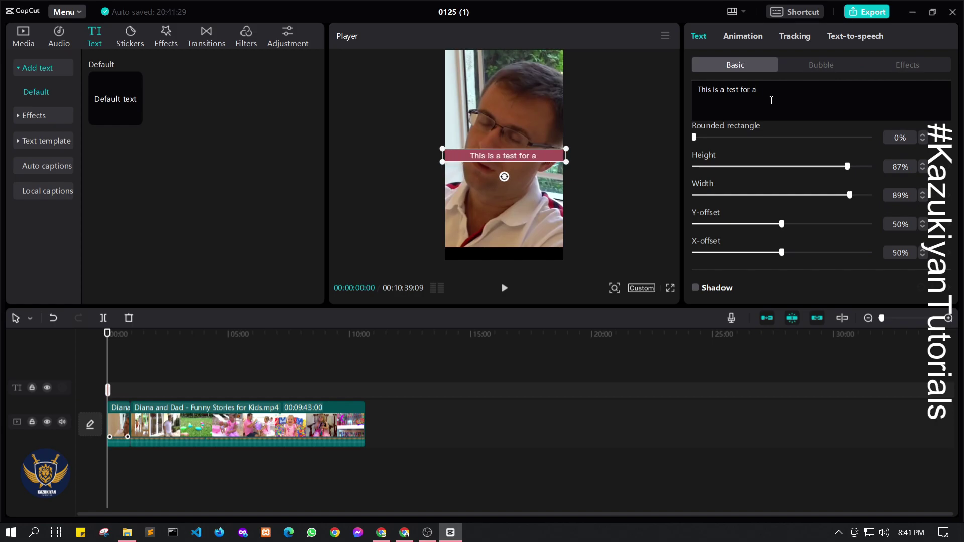
{"action": "type", "text": " video"}
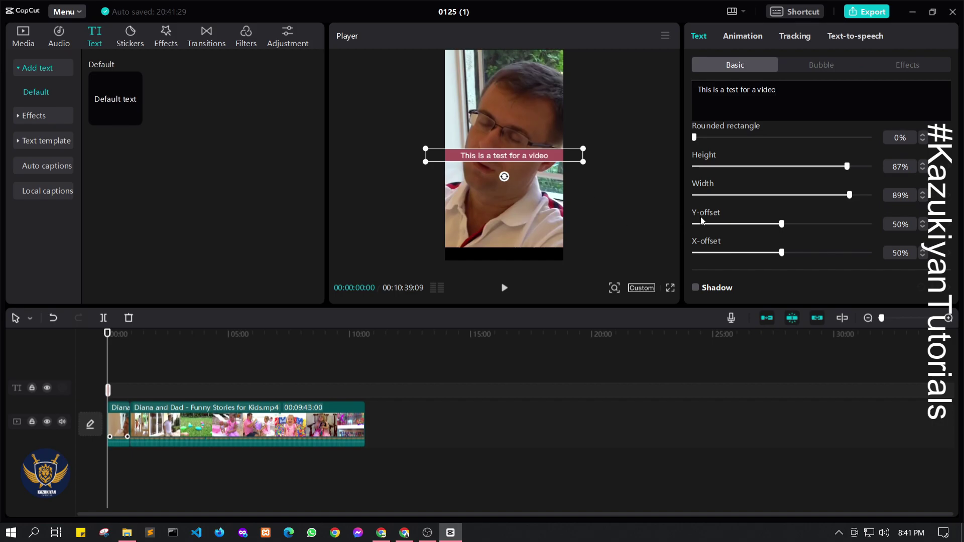
{"action": "scroll", "coordinate": [754, 234], "scroll_direction": "up", "scroll_amount": 10}
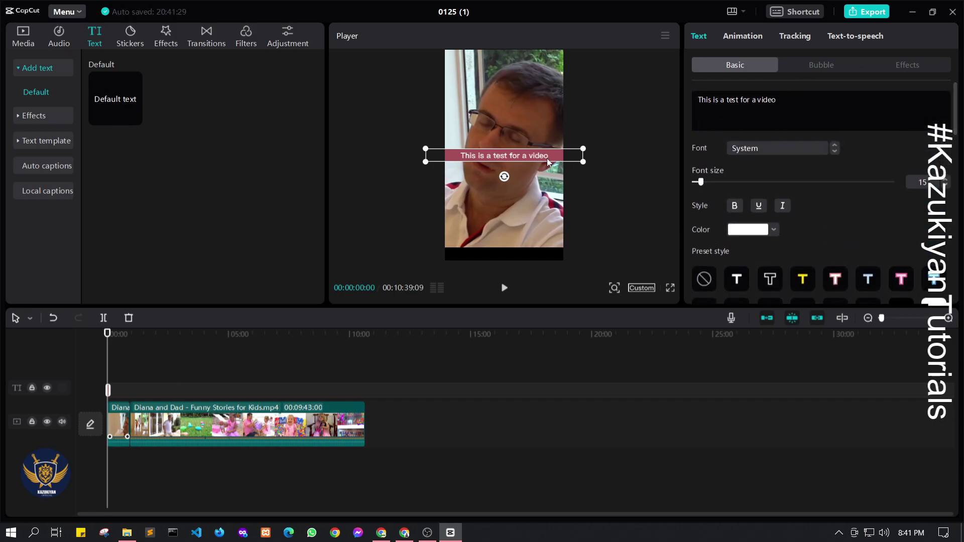
- Move the caption to the top, retype it as 'THIS IS A TEST VIDEO', and stretch it across the video
{"action": "left_click_drag", "start_coordinate": [548, 162], "coordinate": [541, 54]}
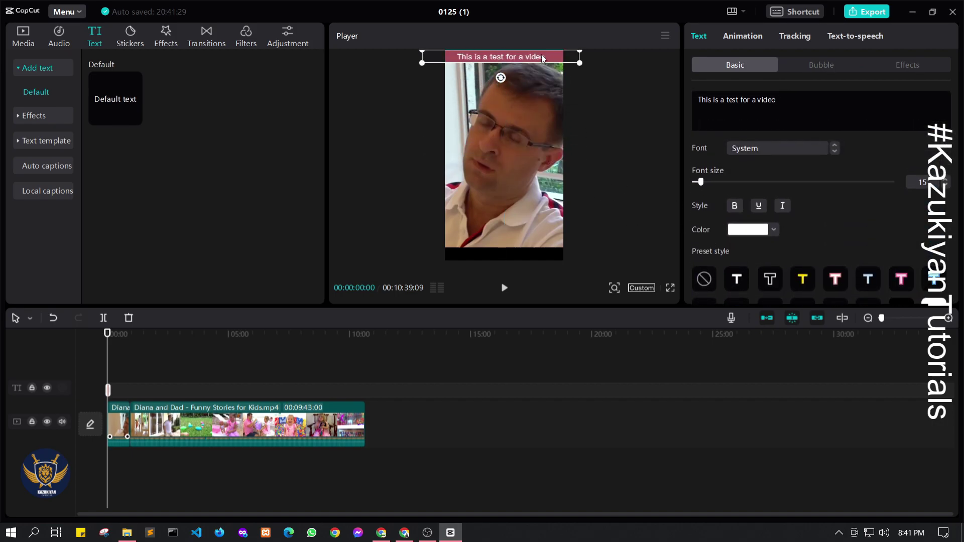
{"action": "triple_click", "coordinate": [763, 103]}
{"action": "type", "text": "THIS I"}
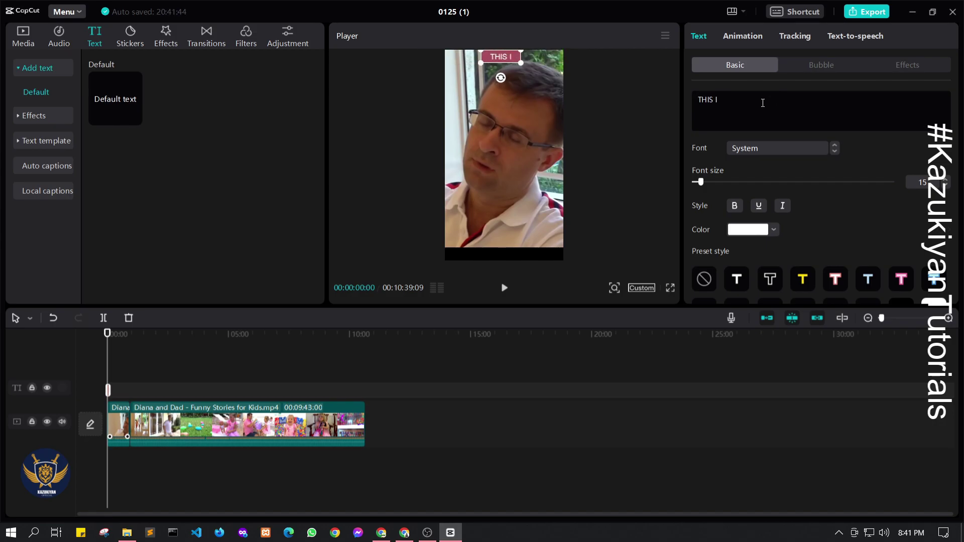
{"action": "type", "text": "S A TEST VIDEO"}
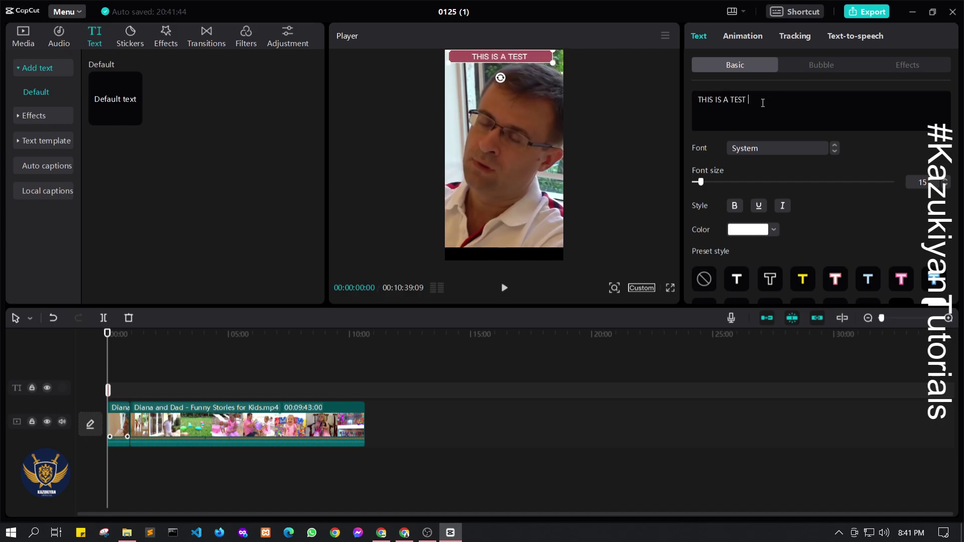
{"action": "key", "text": "Return"}
{"action": "key", "text": "BackSpace"}
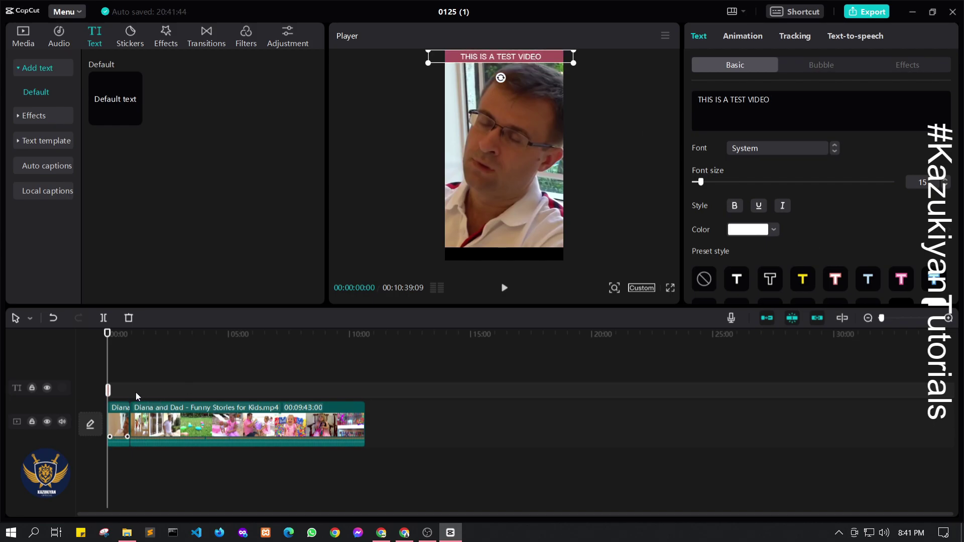
{"action": "left_click_drag", "start_coordinate": [109, 390], "coordinate": [366, 391]}
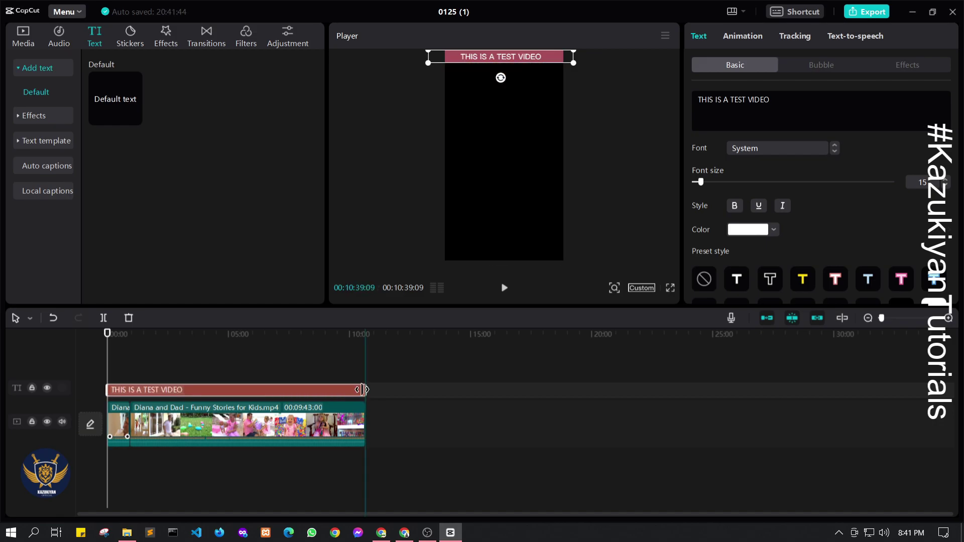
{"action": "left_click", "coordinate": [146, 332]}
- Scrub the video to check the caption, then browse the Stickers, Effects and Transitions libraries
{"action": "left_click_drag", "start_coordinate": [146, 333], "coordinate": [236, 342]}
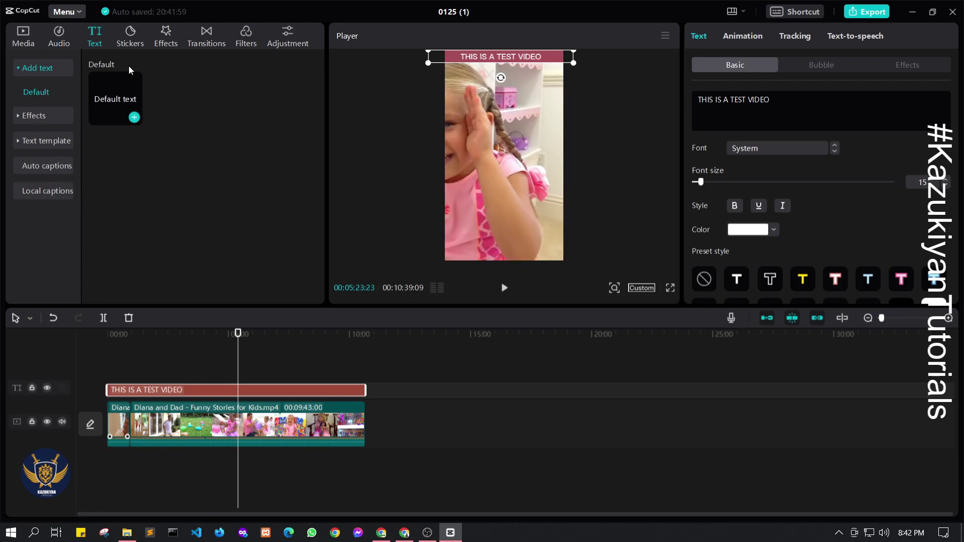
{"action": "left_click", "coordinate": [134, 32]}
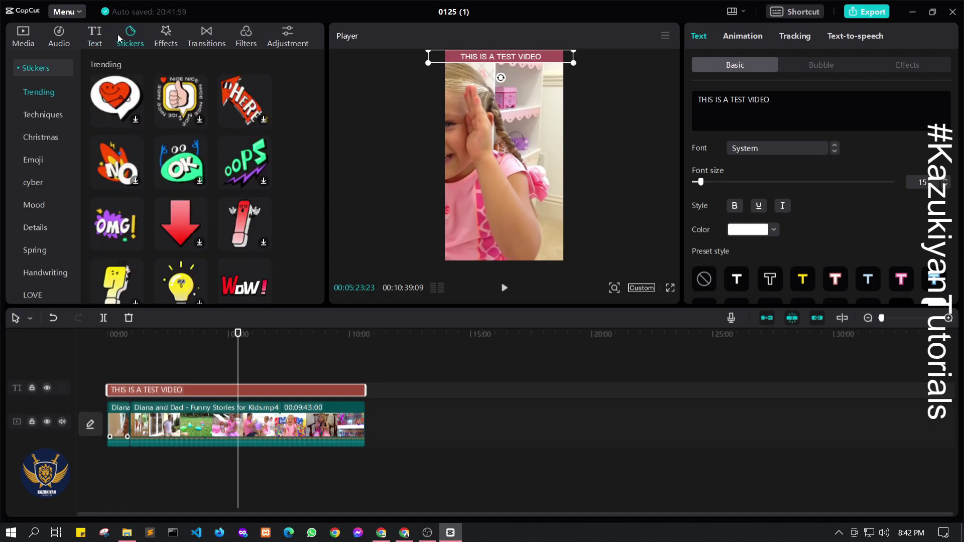
{"action": "left_click", "coordinate": [167, 36]}
{"action": "left_click", "coordinate": [206, 35]}
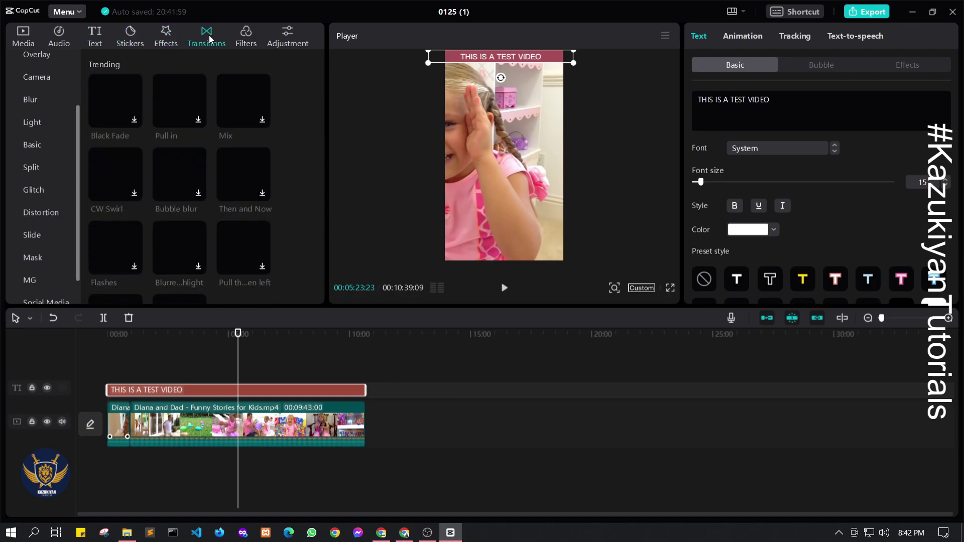
- Return to the imported media list and deselect the caption to show project details
{"action": "left_click", "coordinate": [28, 40]}
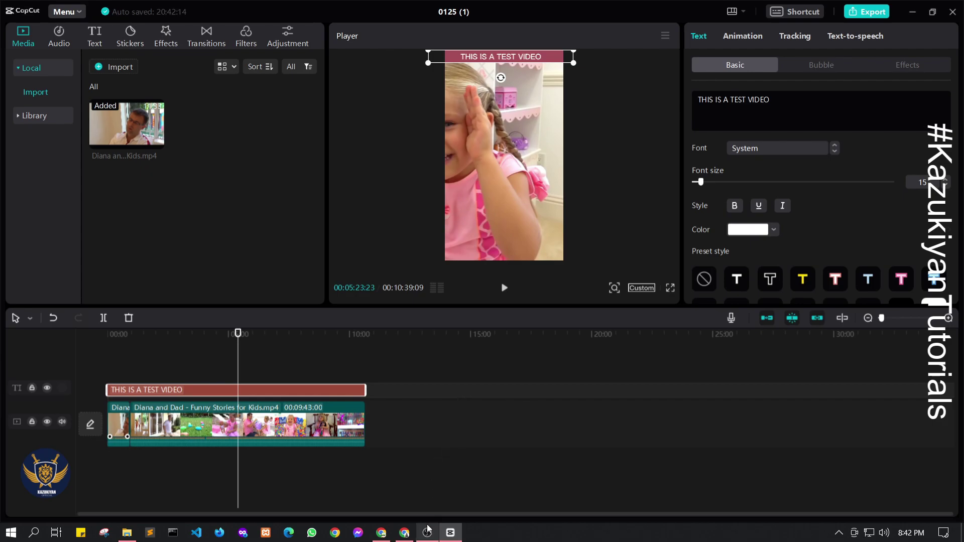
{"action": "mouse_move", "coordinate": [428, 531]}
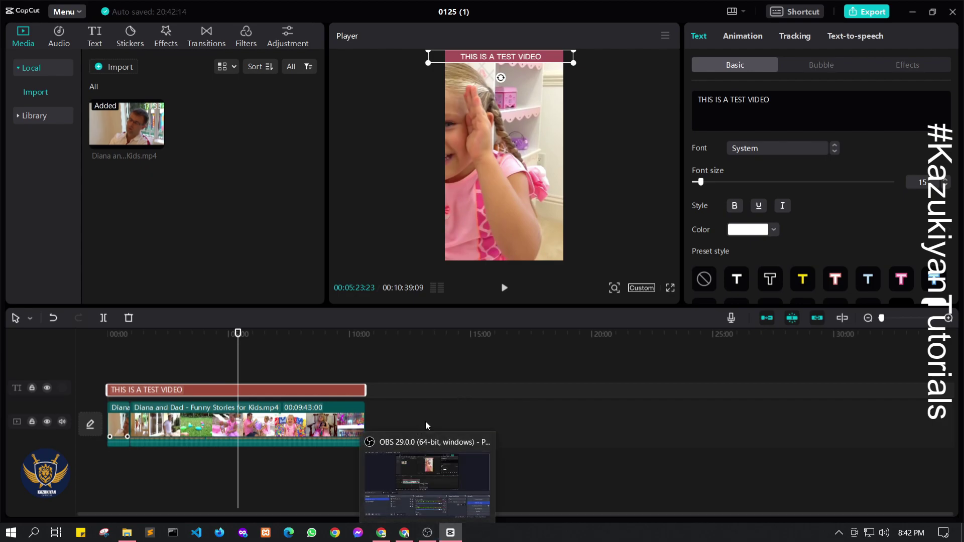
{"action": "left_click", "coordinate": [412, 467]}
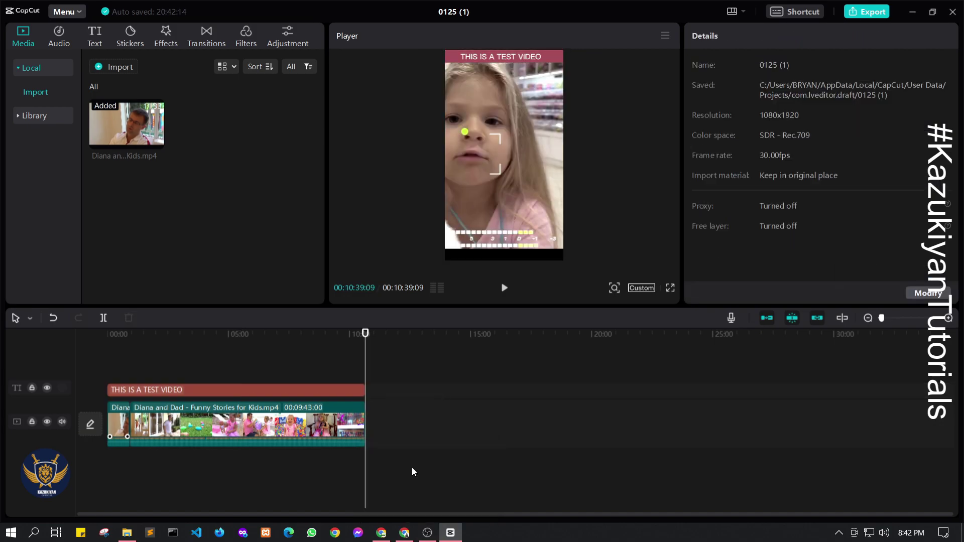
- In Chrome, go to the CapCut projects page, open Myspace, and highlight the cloud storage usage
{"action": "left_click", "coordinate": [406, 534]}
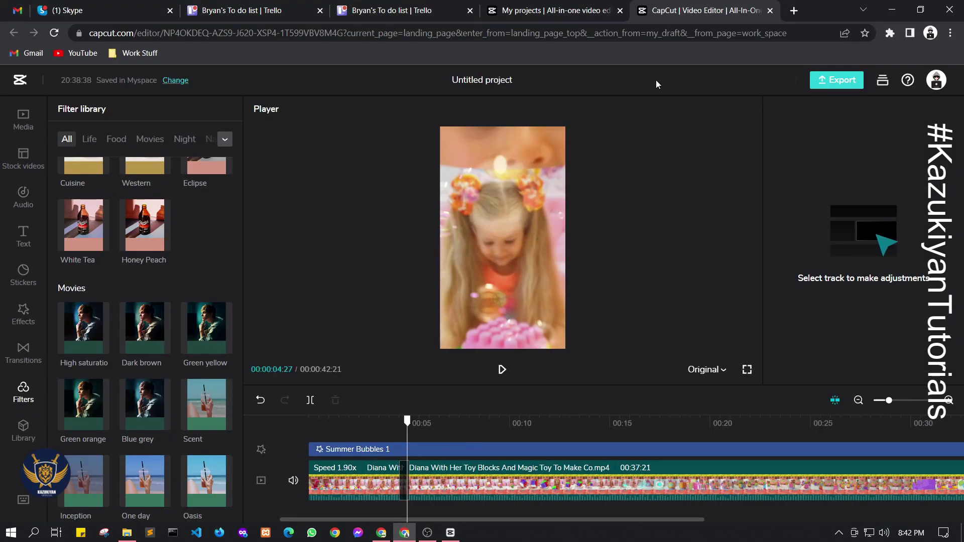
{"action": "left_click", "coordinate": [610, 6]}
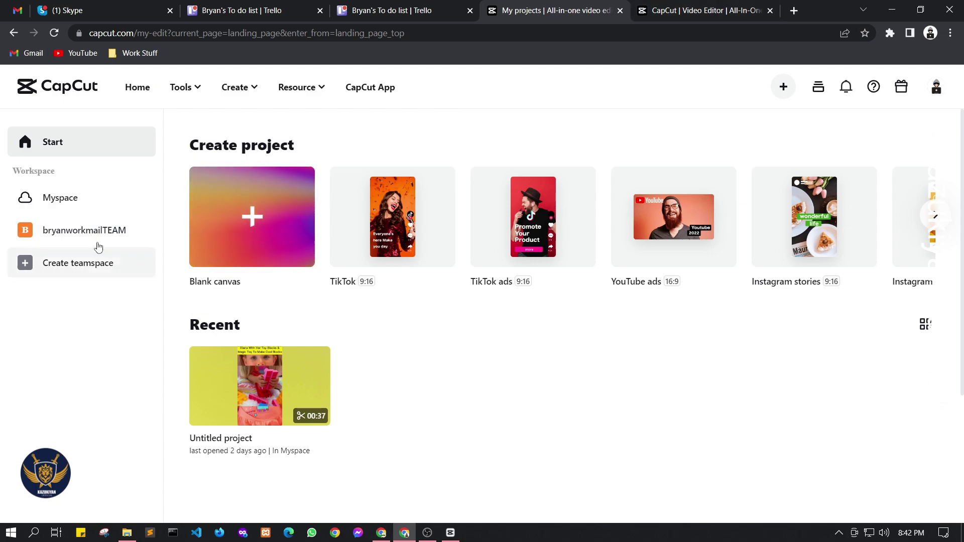
{"action": "left_click", "coordinate": [103, 199]}
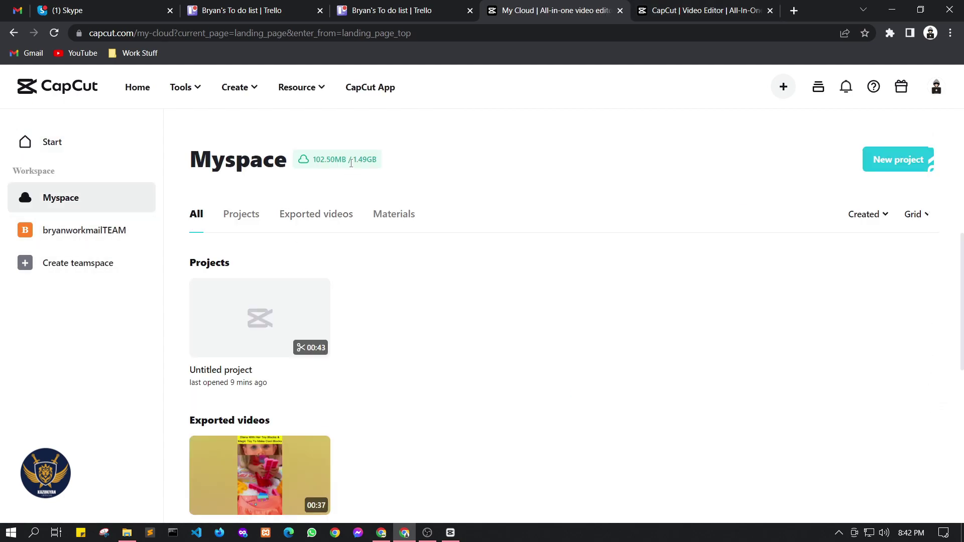
{"action": "left_click_drag", "start_coordinate": [313, 159], "coordinate": [374, 161]}
- Scroll through Projects, Exported videos and Materials, check an upload's options, then return to CapCut desktop
{"action": "scroll", "coordinate": [396, 390], "scroll_direction": "down", "scroll_amount": 3}
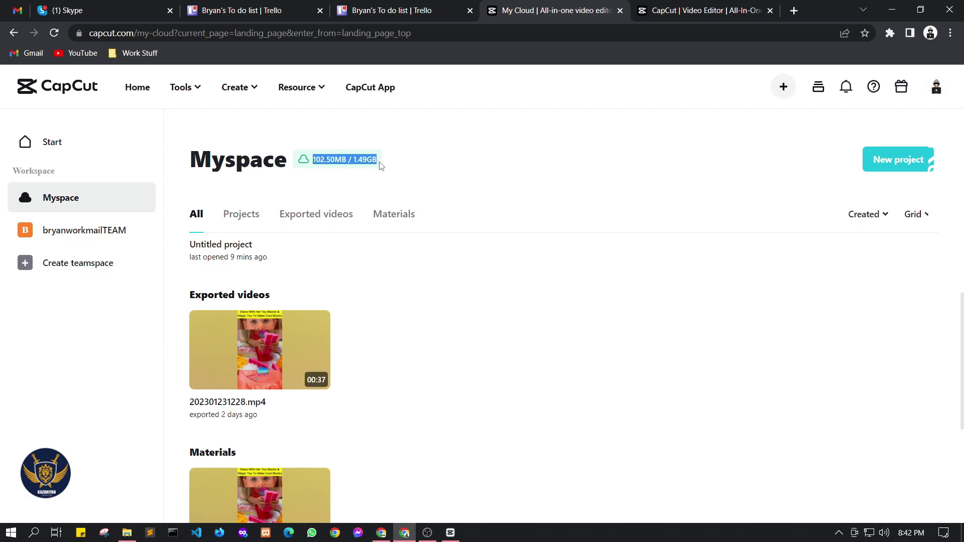
{"action": "scroll", "coordinate": [440, 418], "scroll_direction": "down", "scroll_amount": 5}
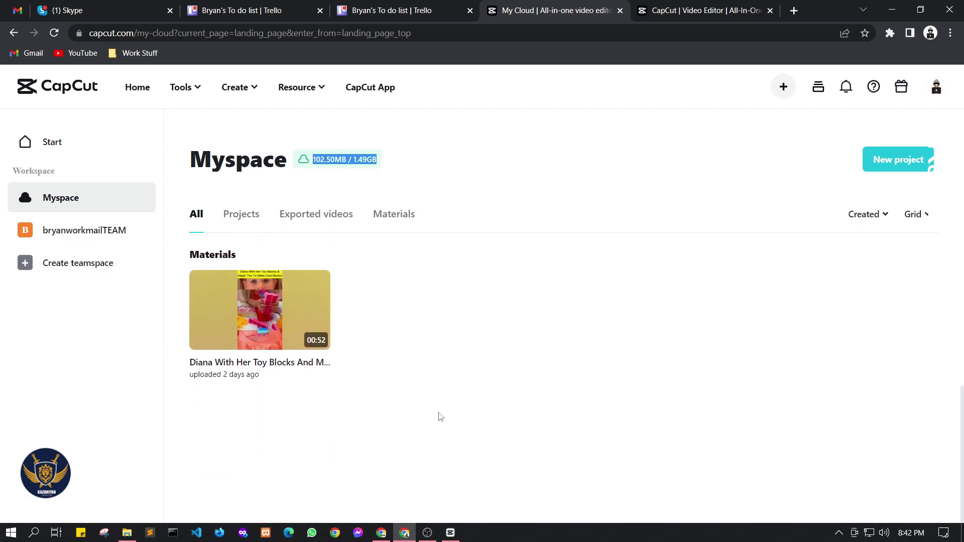
{"action": "scroll", "coordinate": [405, 387], "scroll_direction": "up", "scroll_amount": 8}
{"action": "left_click", "coordinate": [377, 205]}
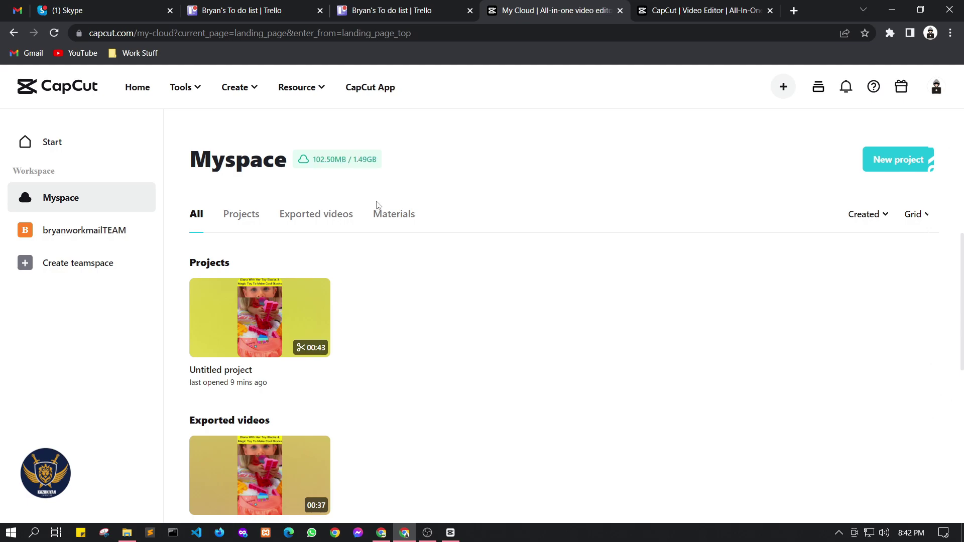
{"action": "scroll", "coordinate": [377, 205], "scroll_direction": "down", "scroll_amount": 5}
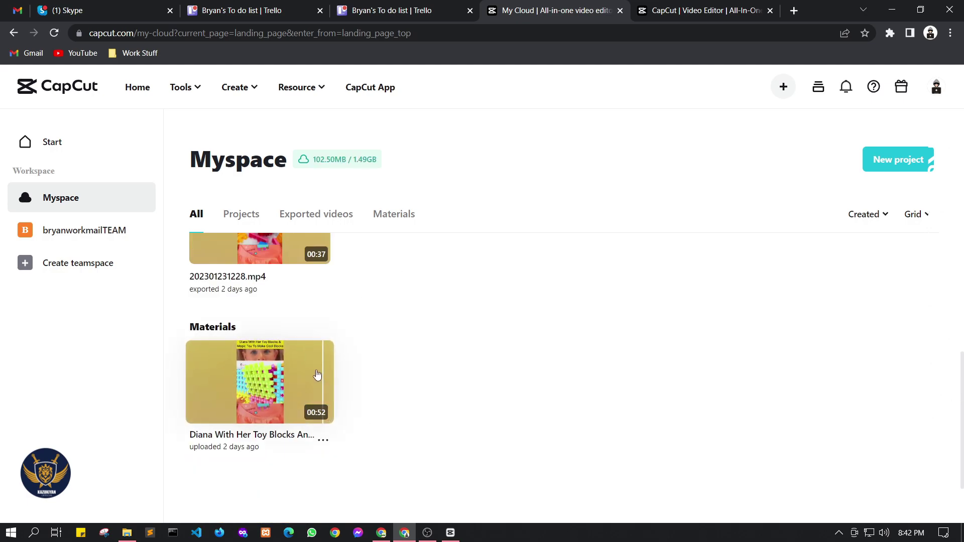
{"action": "left_click", "coordinate": [323, 444]}
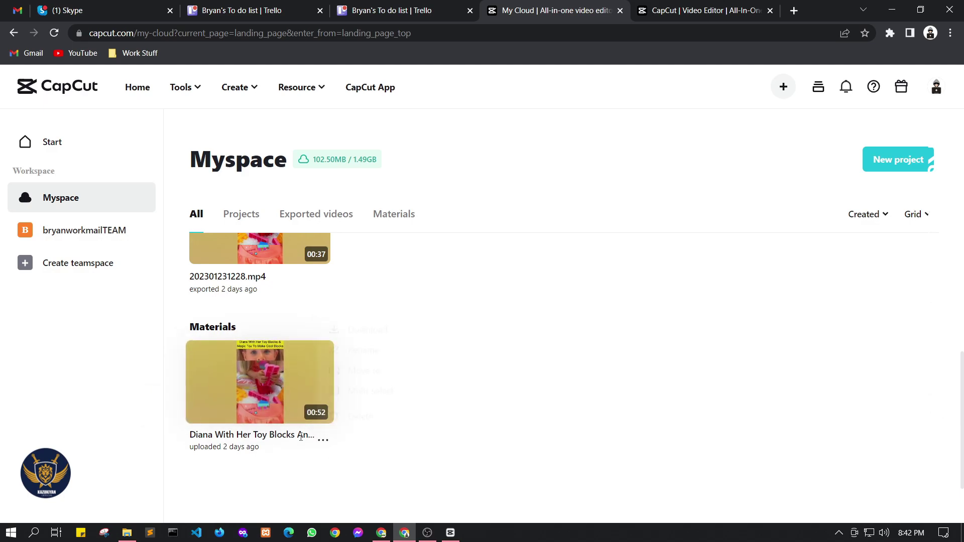
{"action": "scroll", "coordinate": [502, 326], "scroll_direction": "up", "scroll_amount": 5}
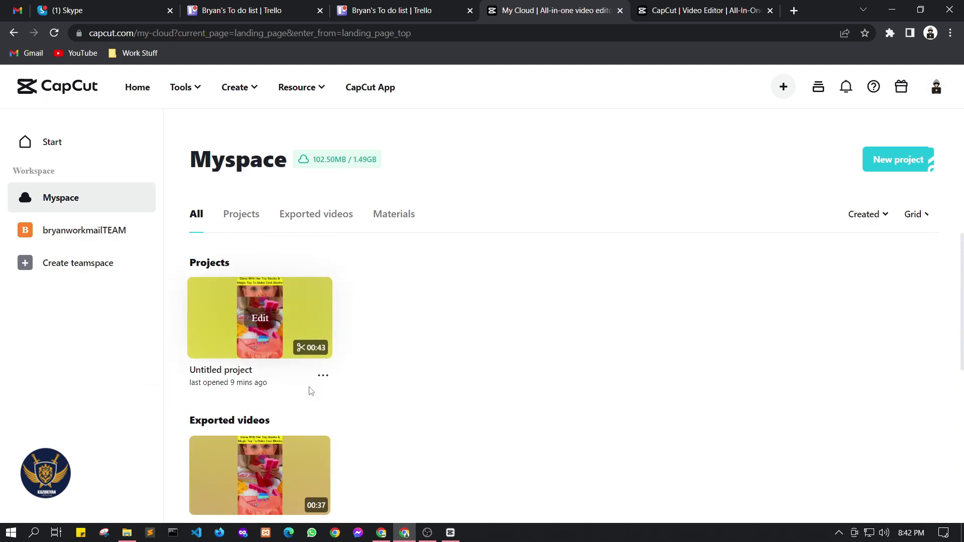
{"action": "scroll", "coordinate": [352, 399], "scroll_direction": "down", "scroll_amount": 2}
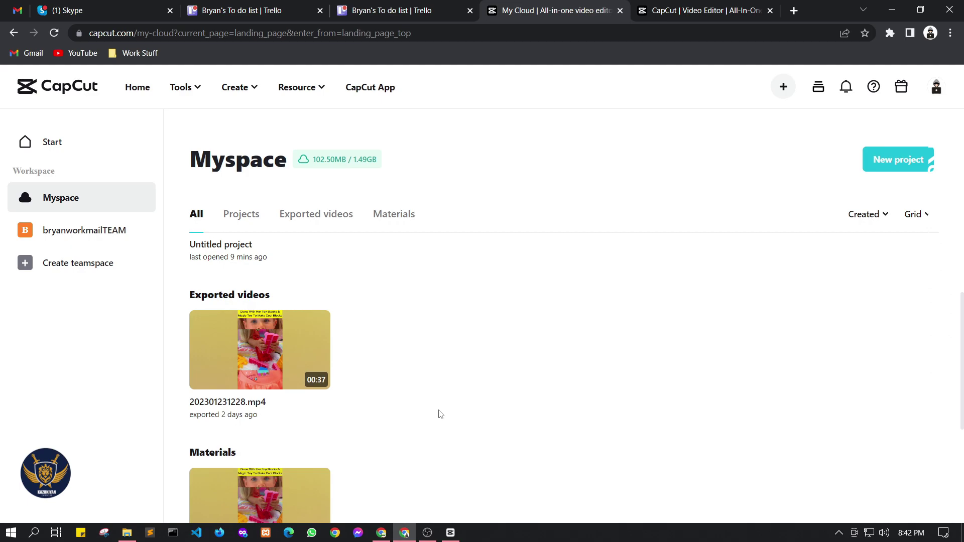
{"action": "left_click", "coordinate": [450, 532]}
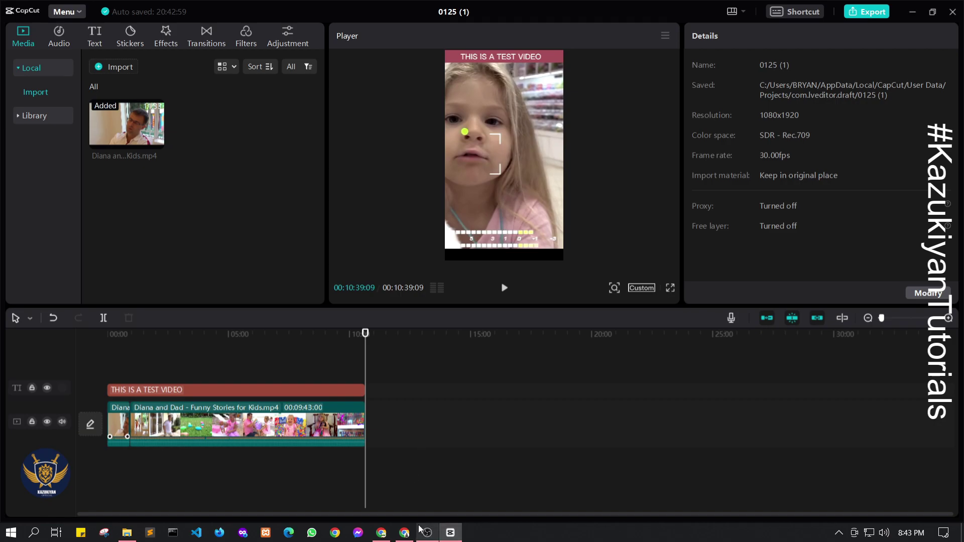
- Bring the CapCut desktop editor showing the 'THIS IS A TEST VIDEO' project to the front
{"action": "mouse_move", "coordinate": [428, 536]}
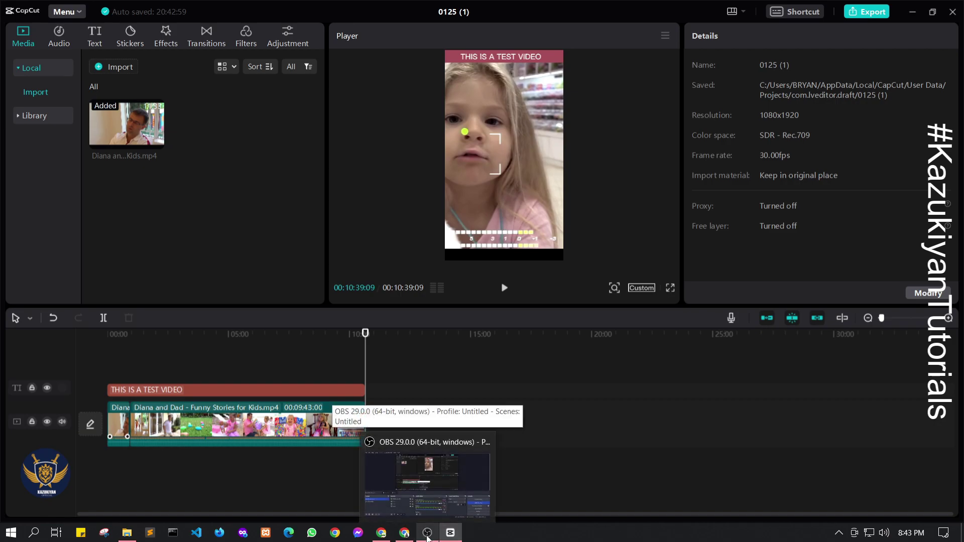